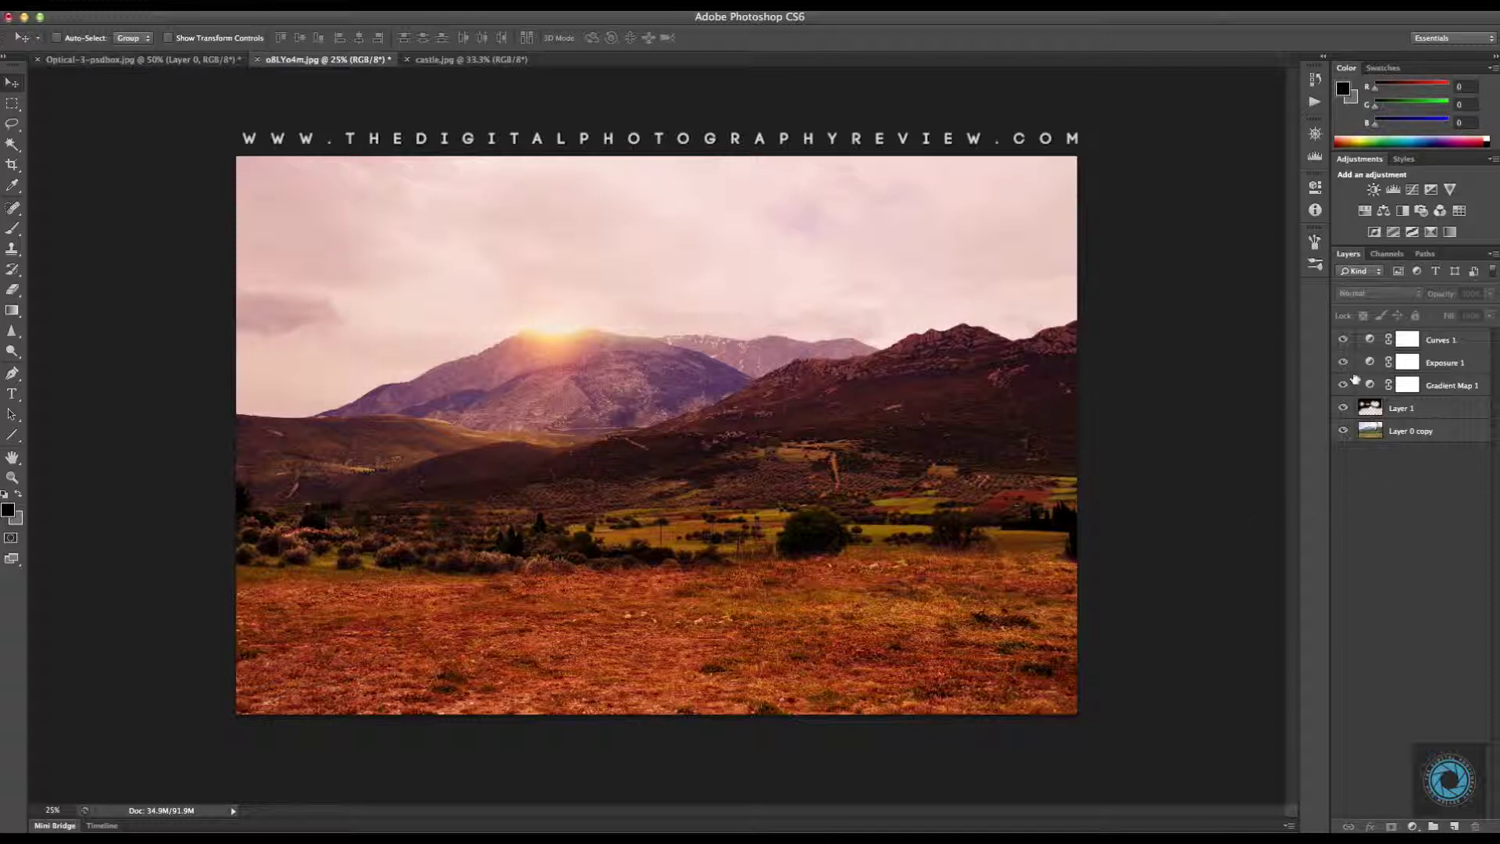
Compare the landscape with and without its effects, and delete Layer 1 and the Gradient Map, Exposure and Curves adjustment layers.
drag(1343, 346, 1346, 412)
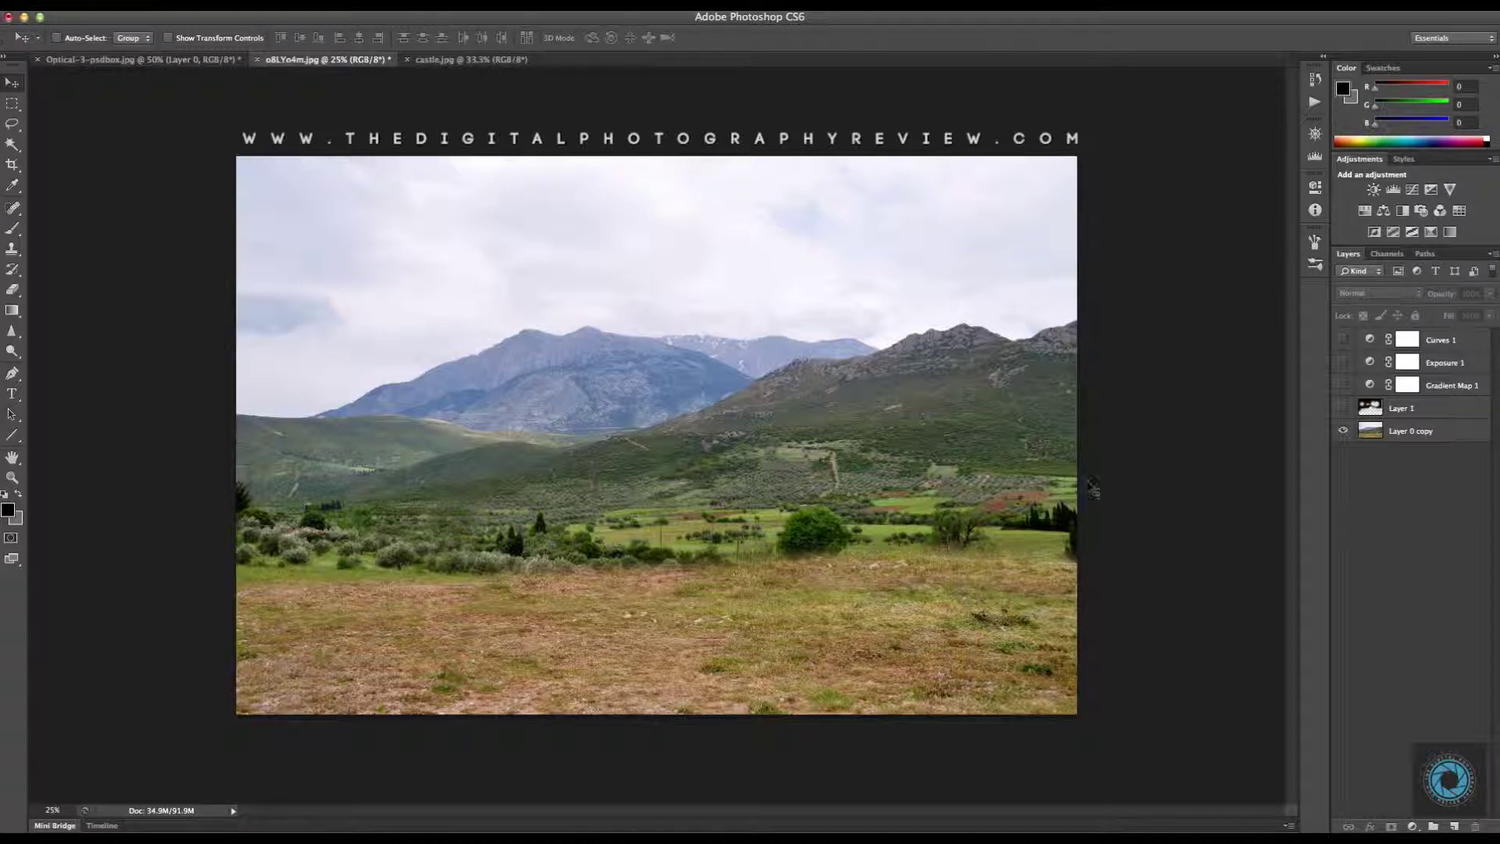
drag(1343, 339, 1343, 431)
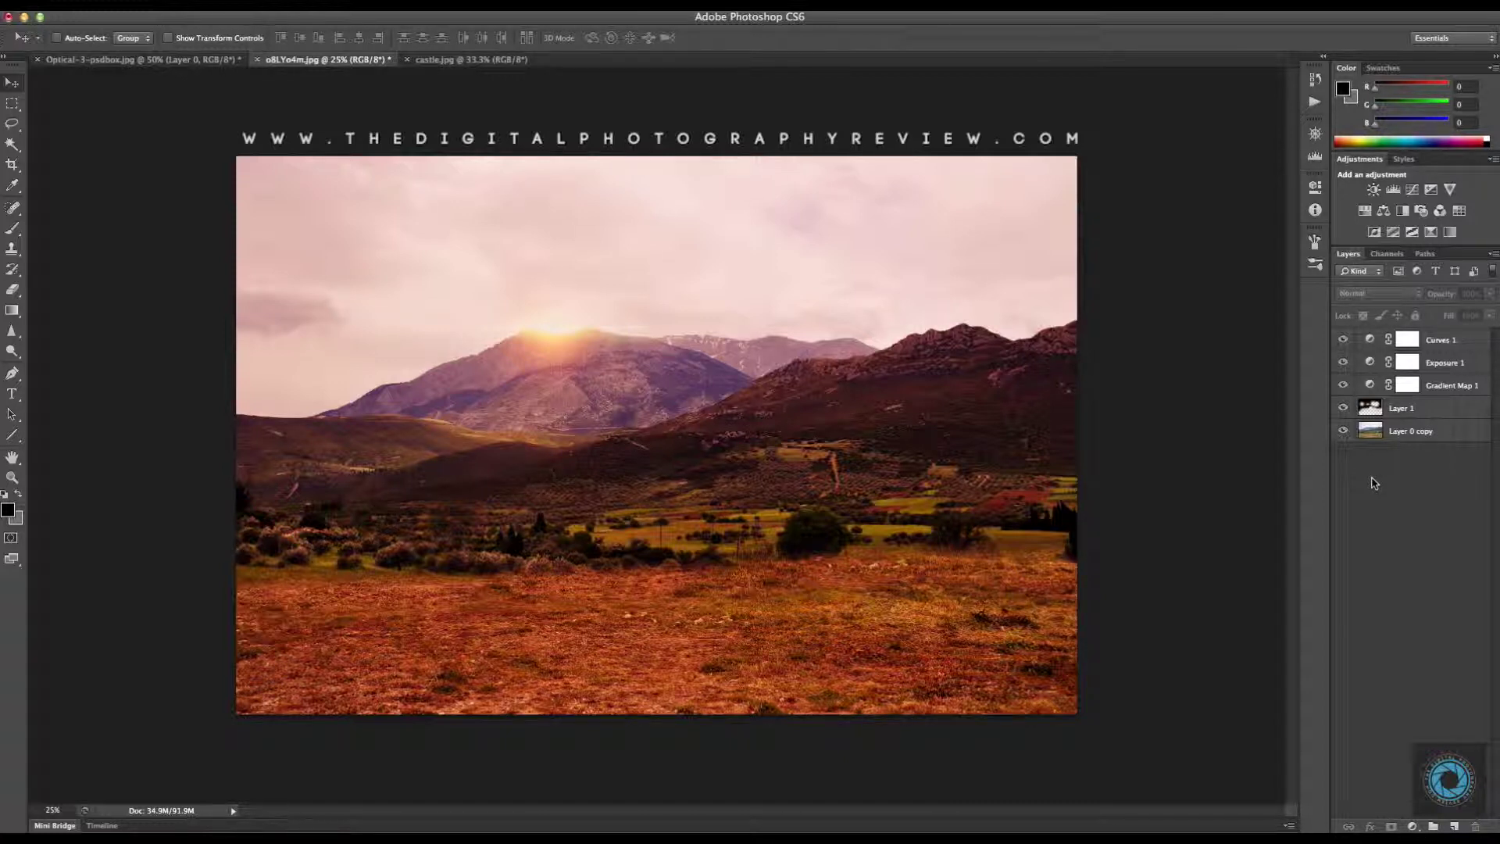
click(1428, 409)
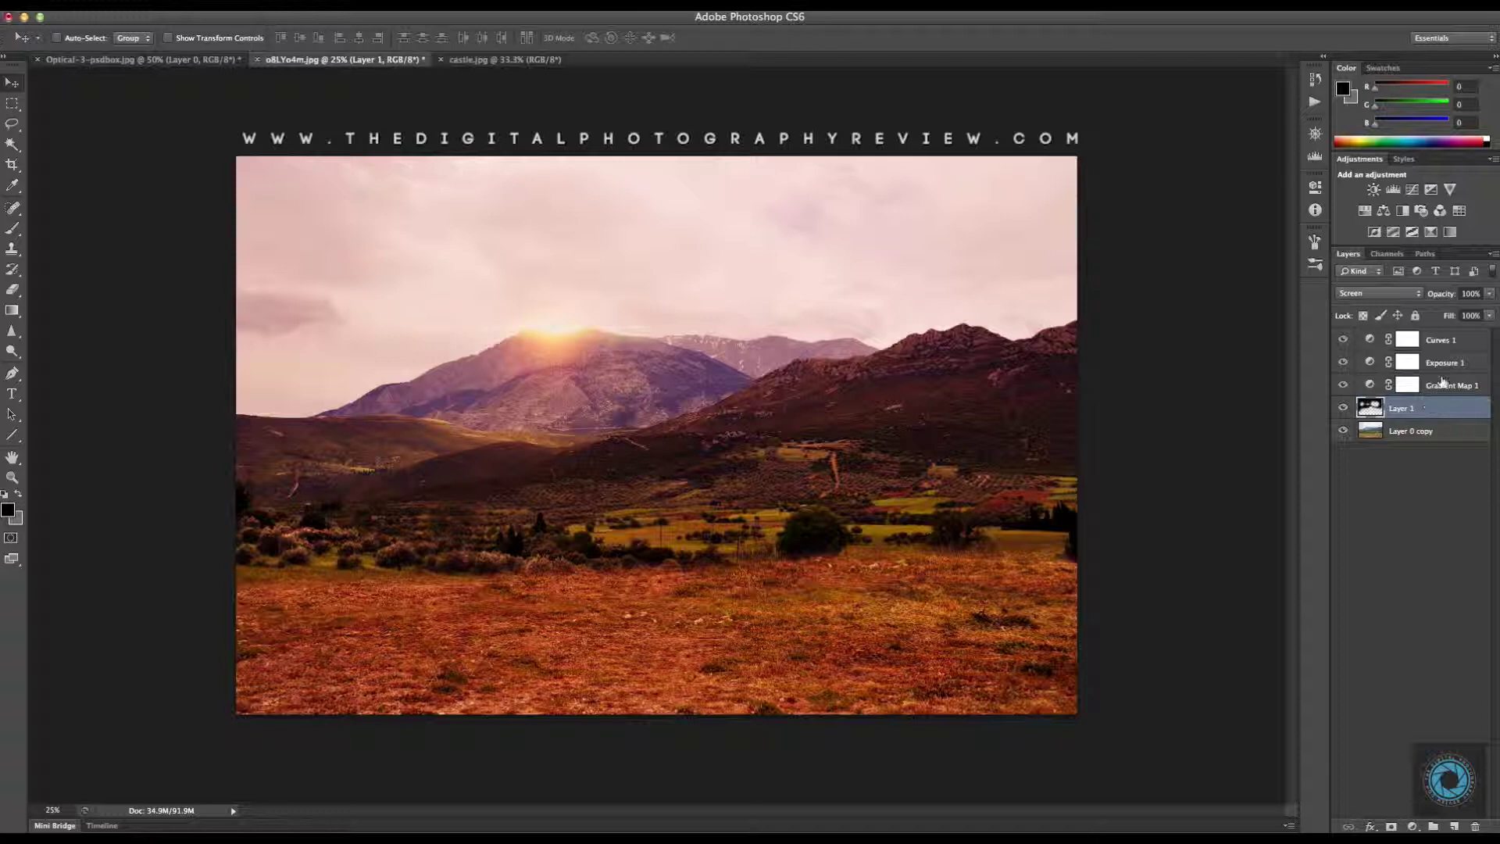
shift+click(1459, 340)
key(Delete)
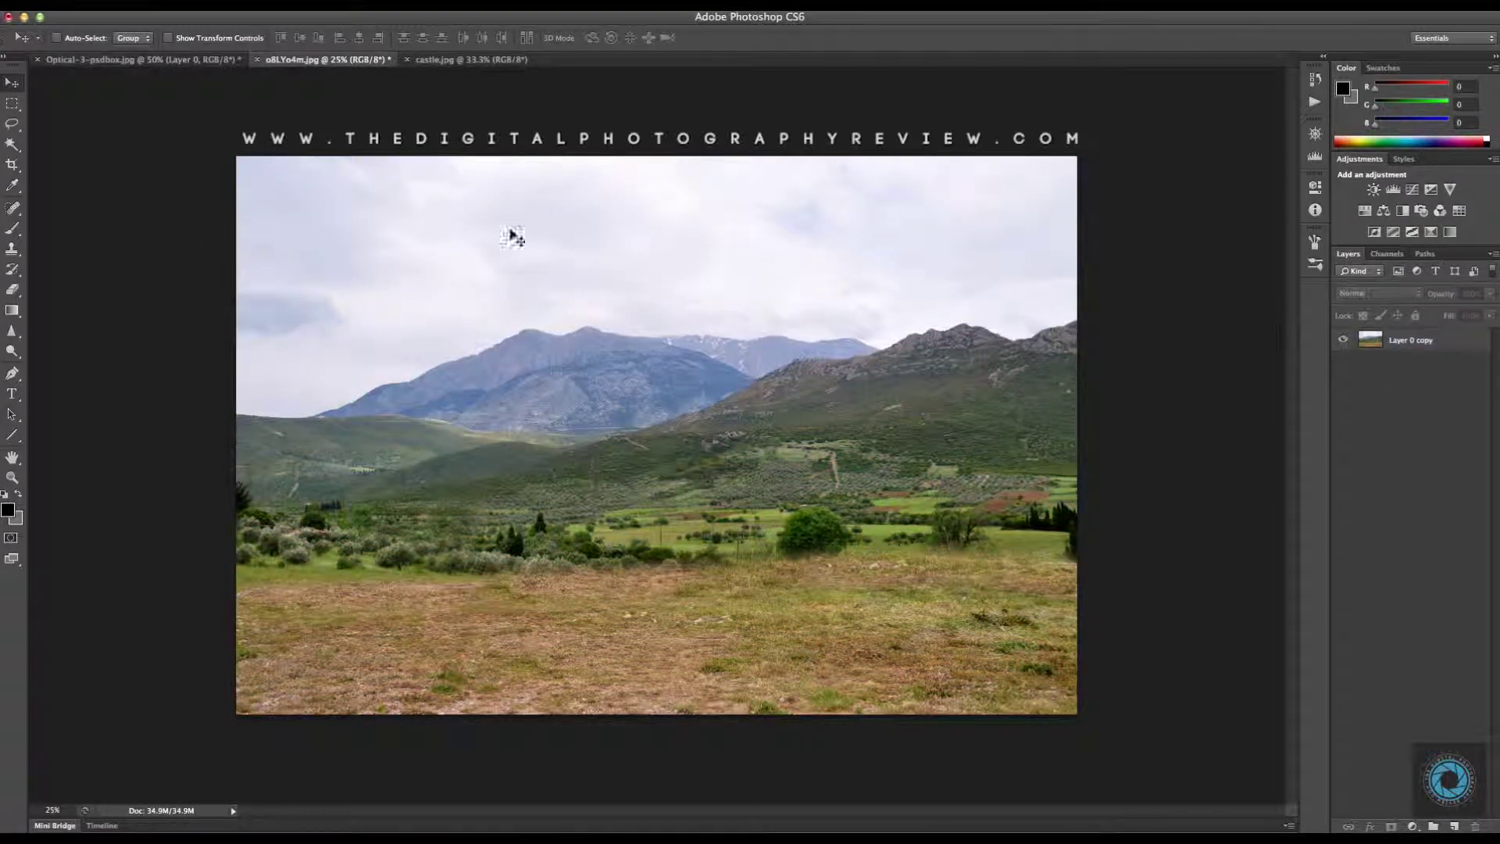
click(167, 60)
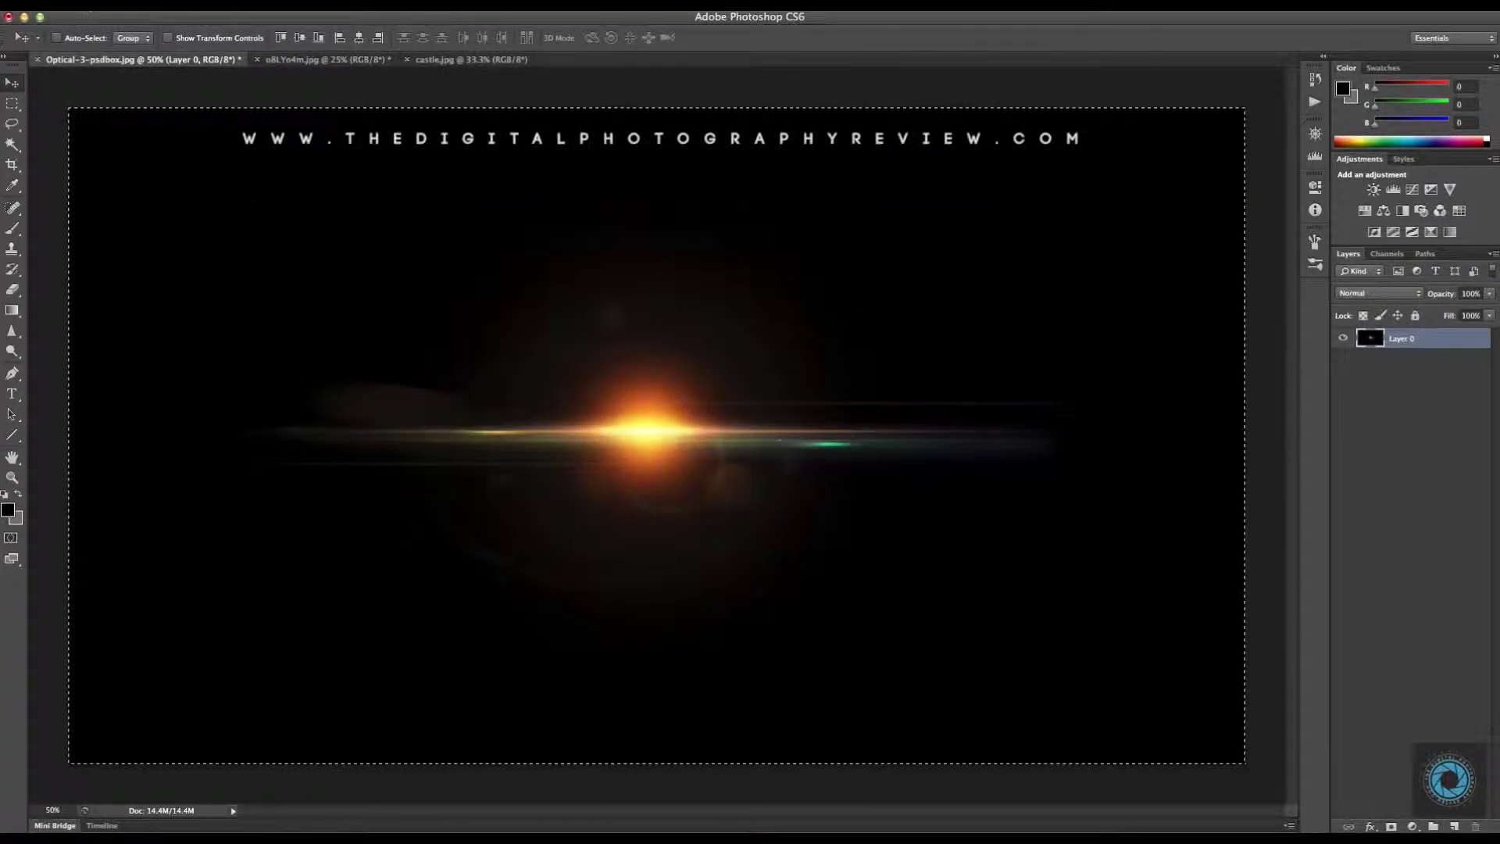
click(120, 4)
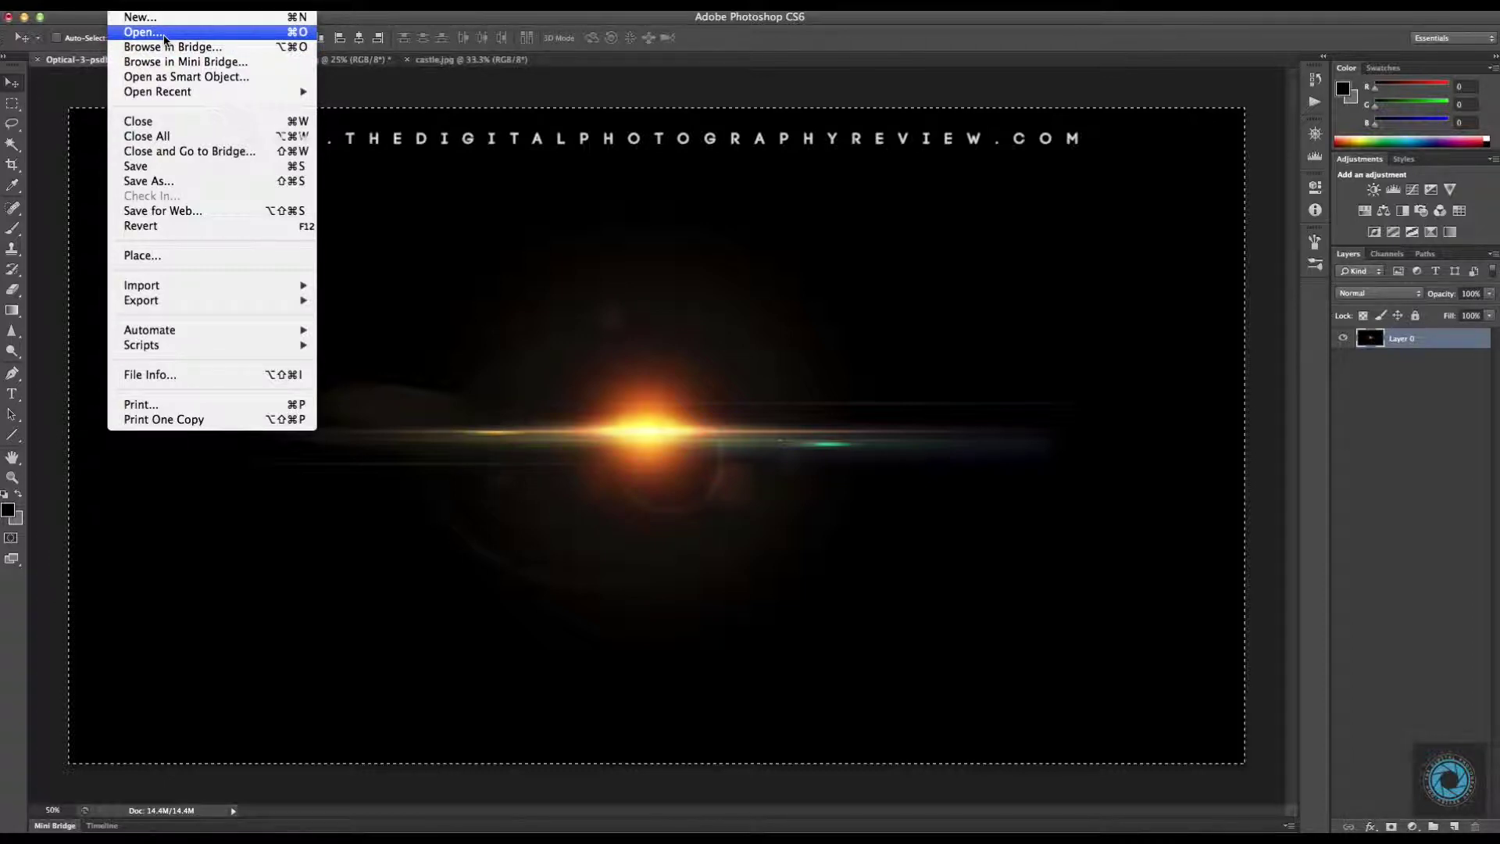
click(563, 335)
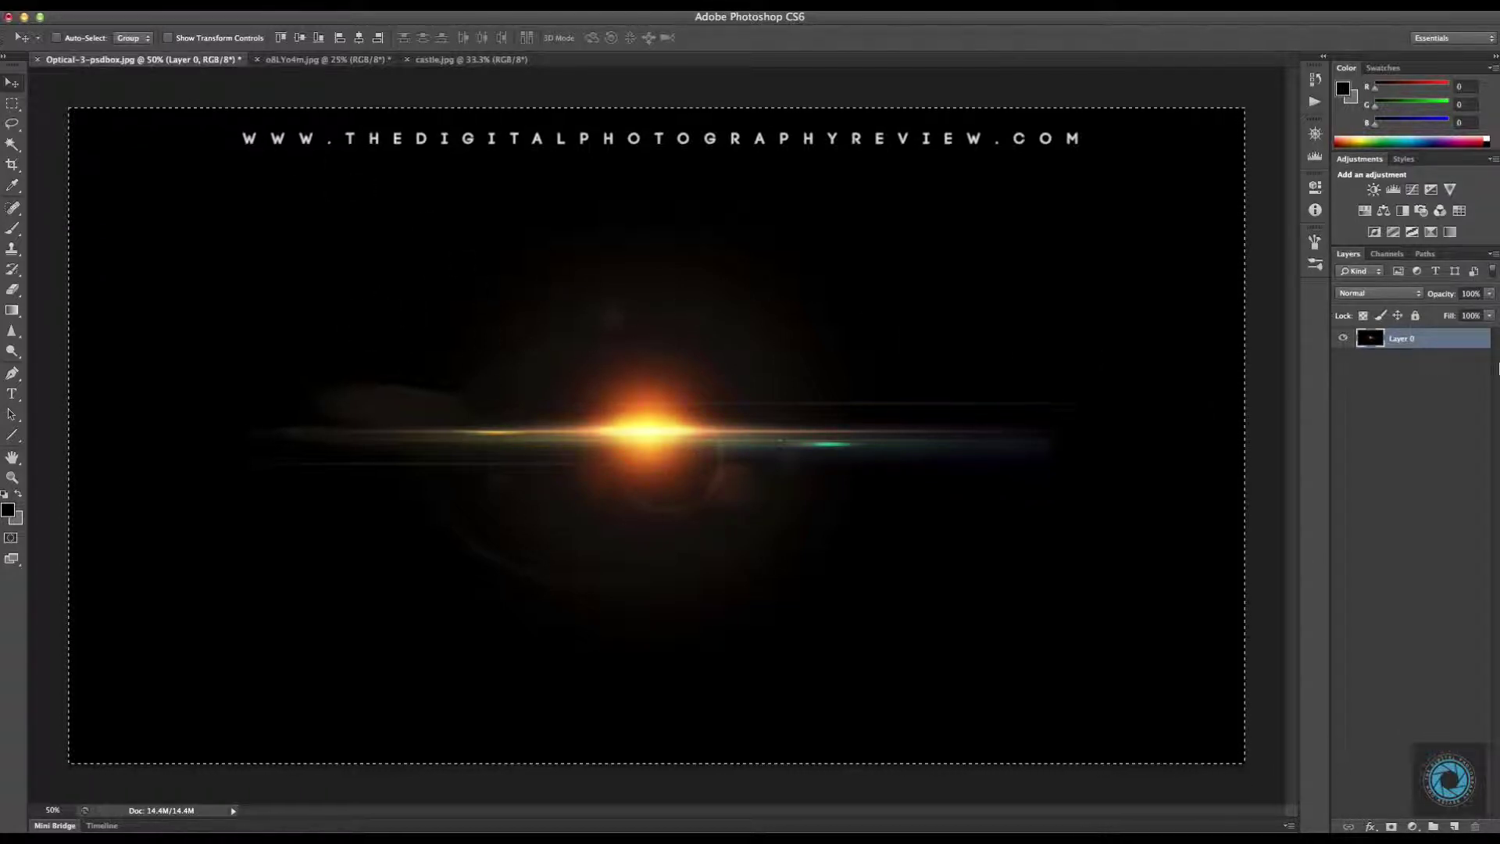
double_click(1455, 340)
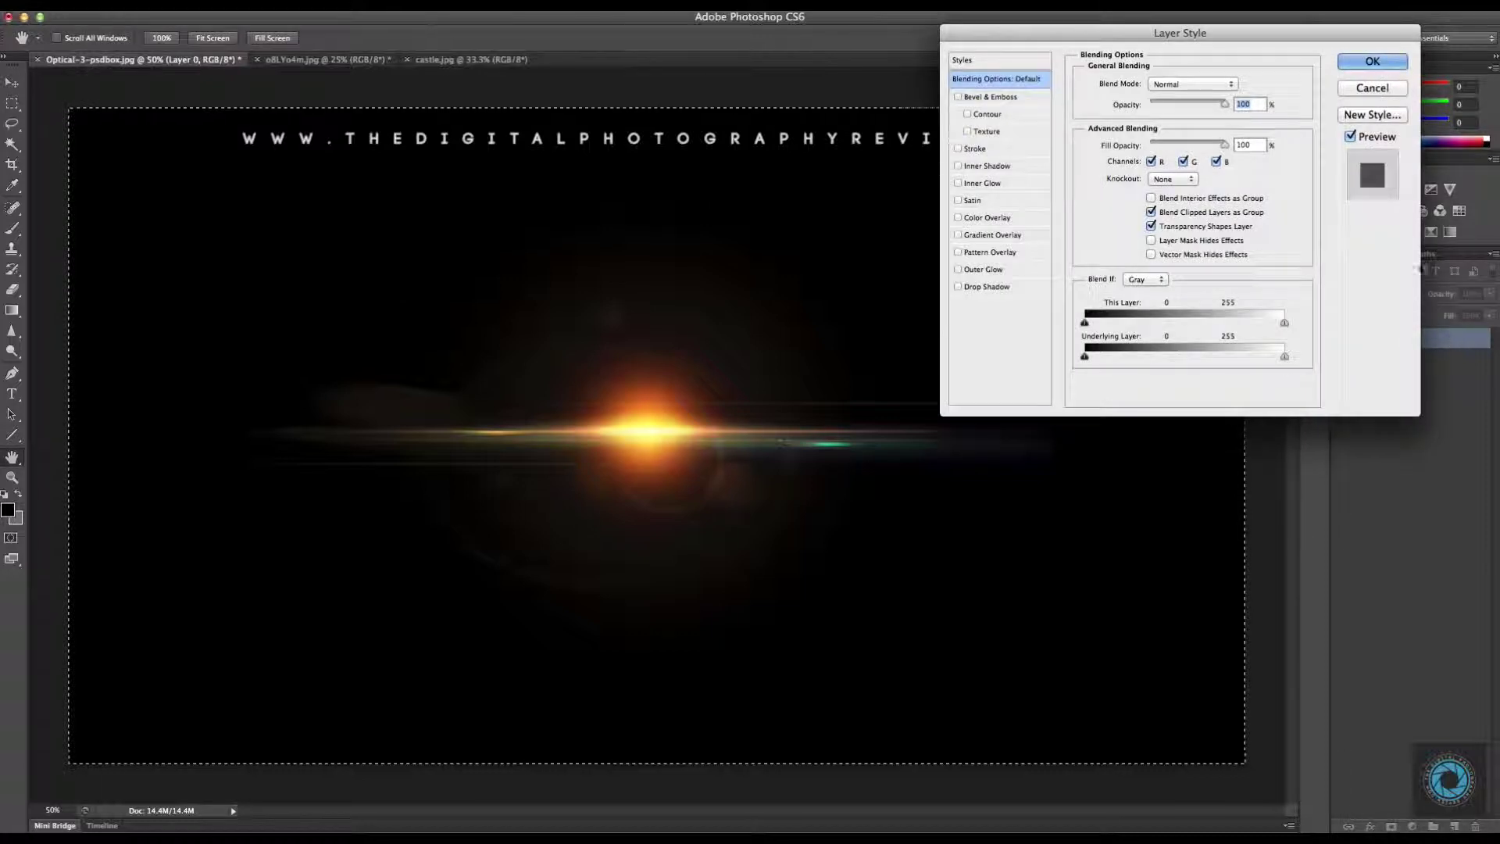
click(1361, 61)
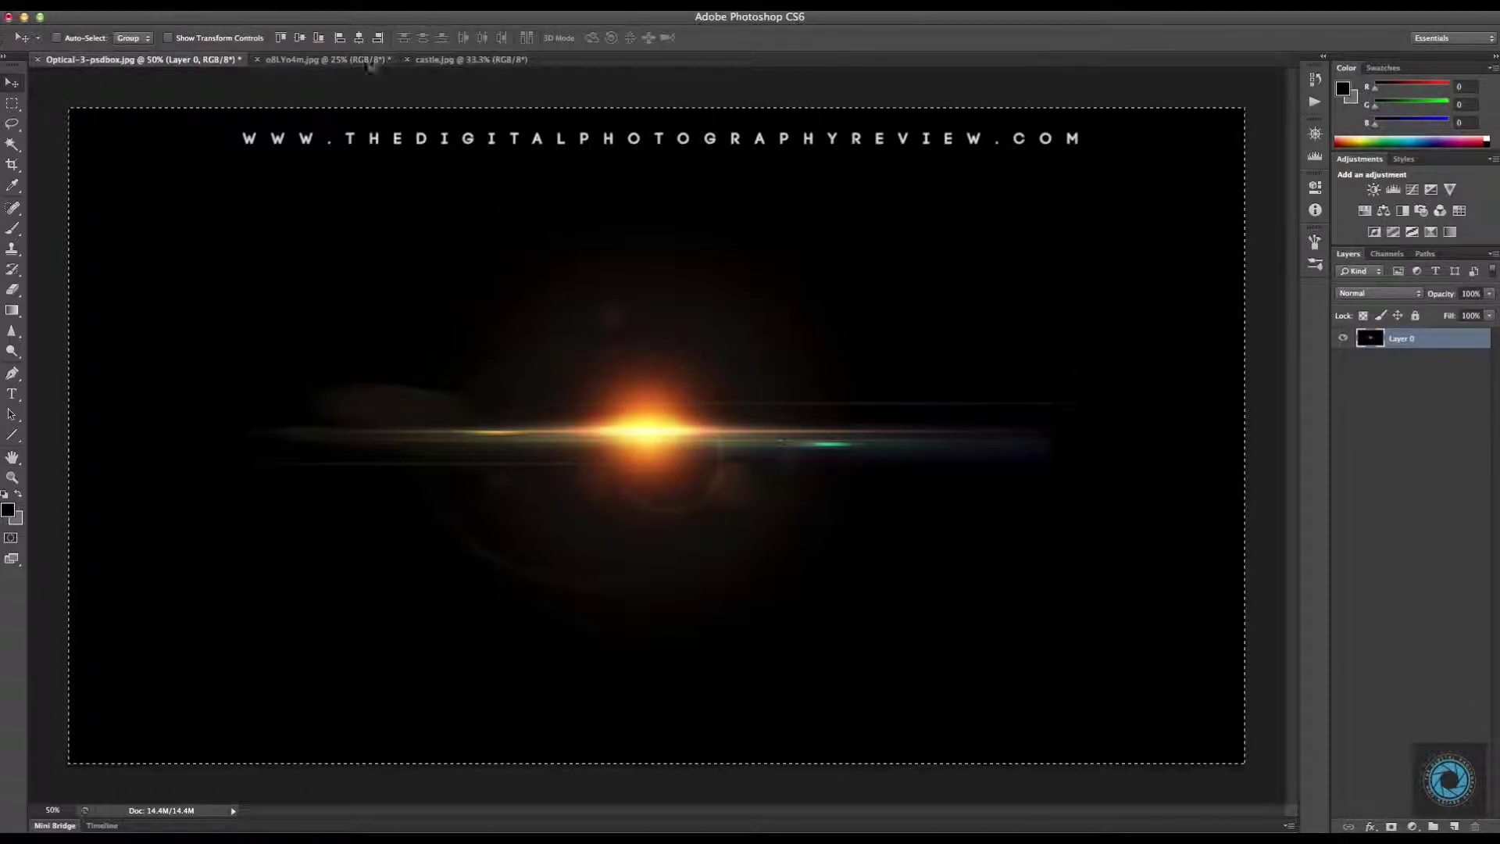
Paste the copied lens flare into the o8LYo4m.jpg landscape and move it slightly up and to the left.
click(324, 60)
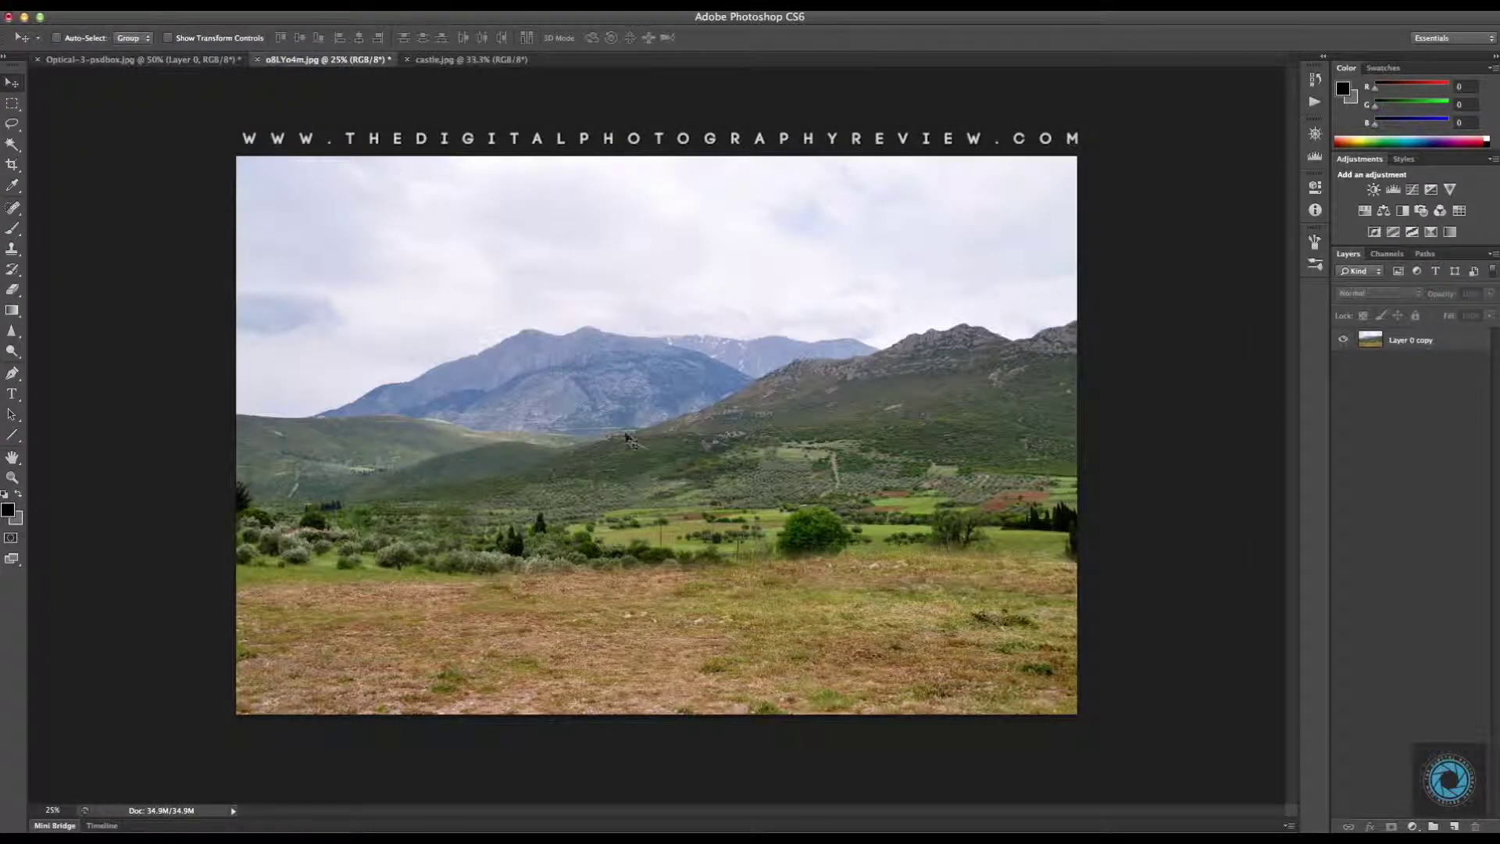
key(ctrl+v)
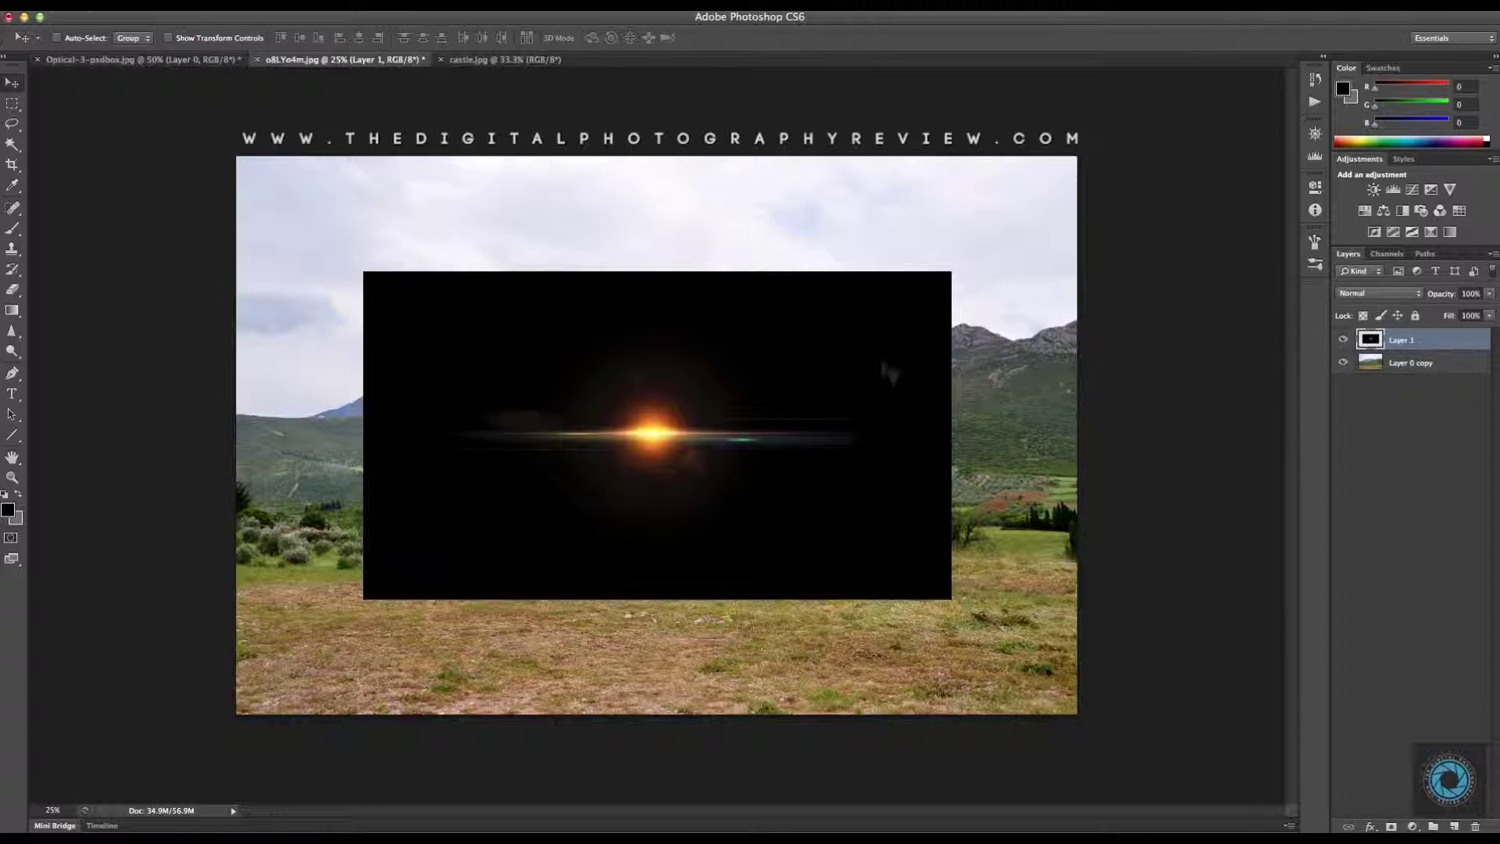
drag(727, 426, 713, 400)
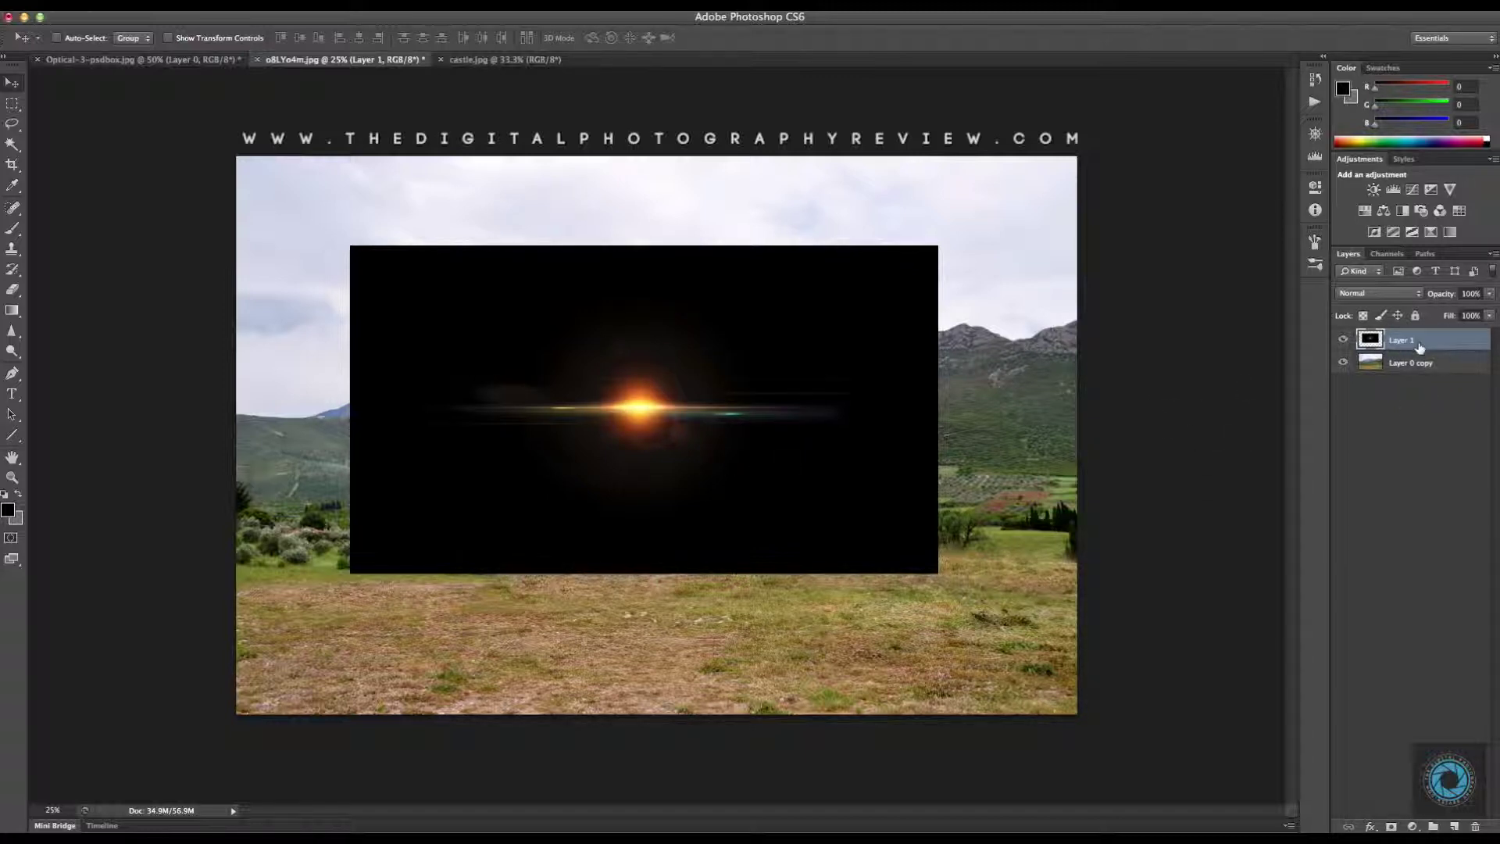
double_click(1466, 345)
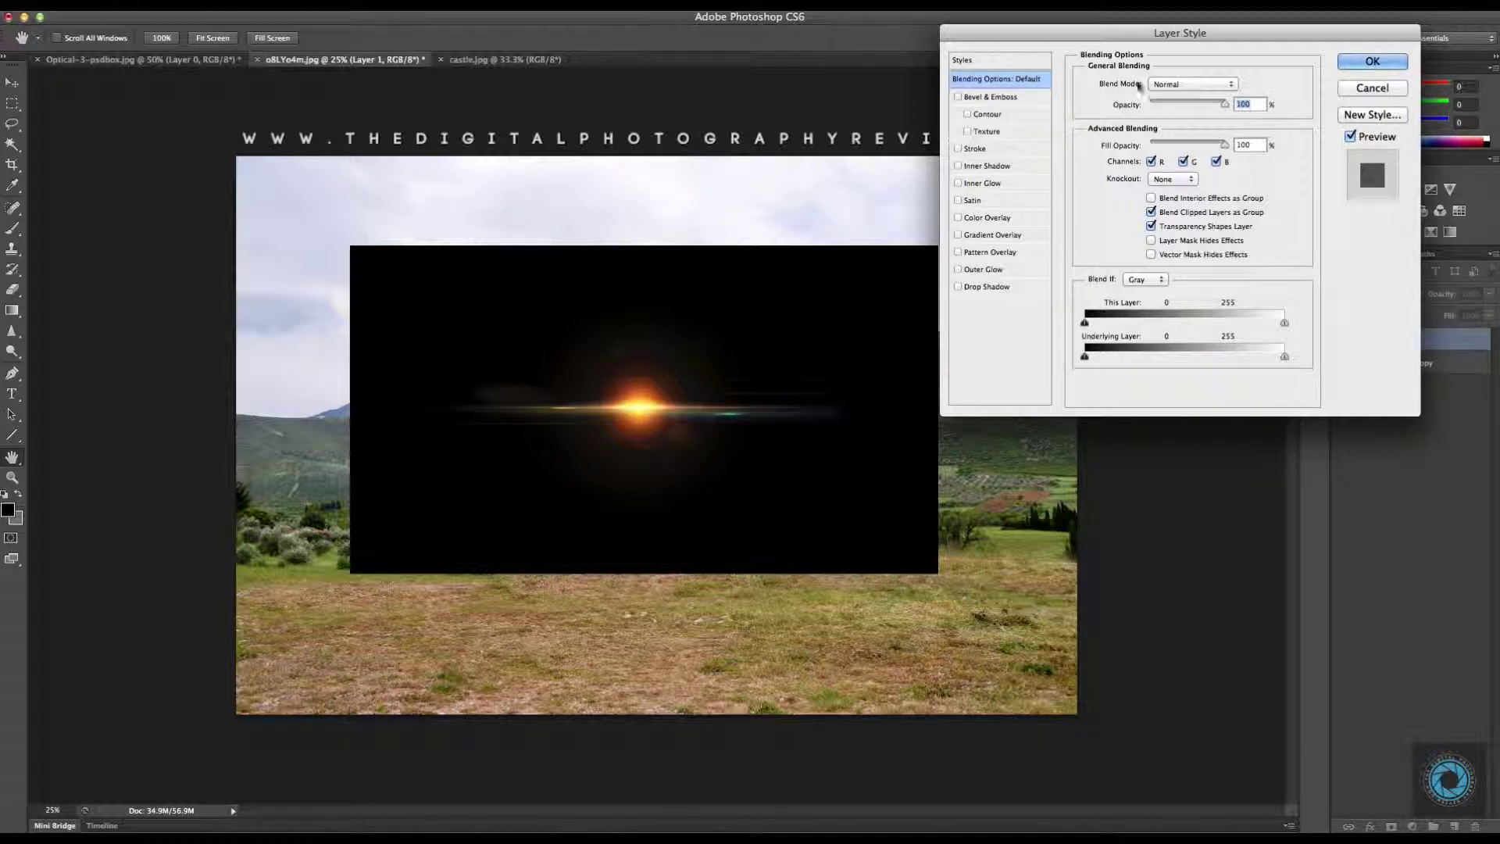
click(1187, 86)
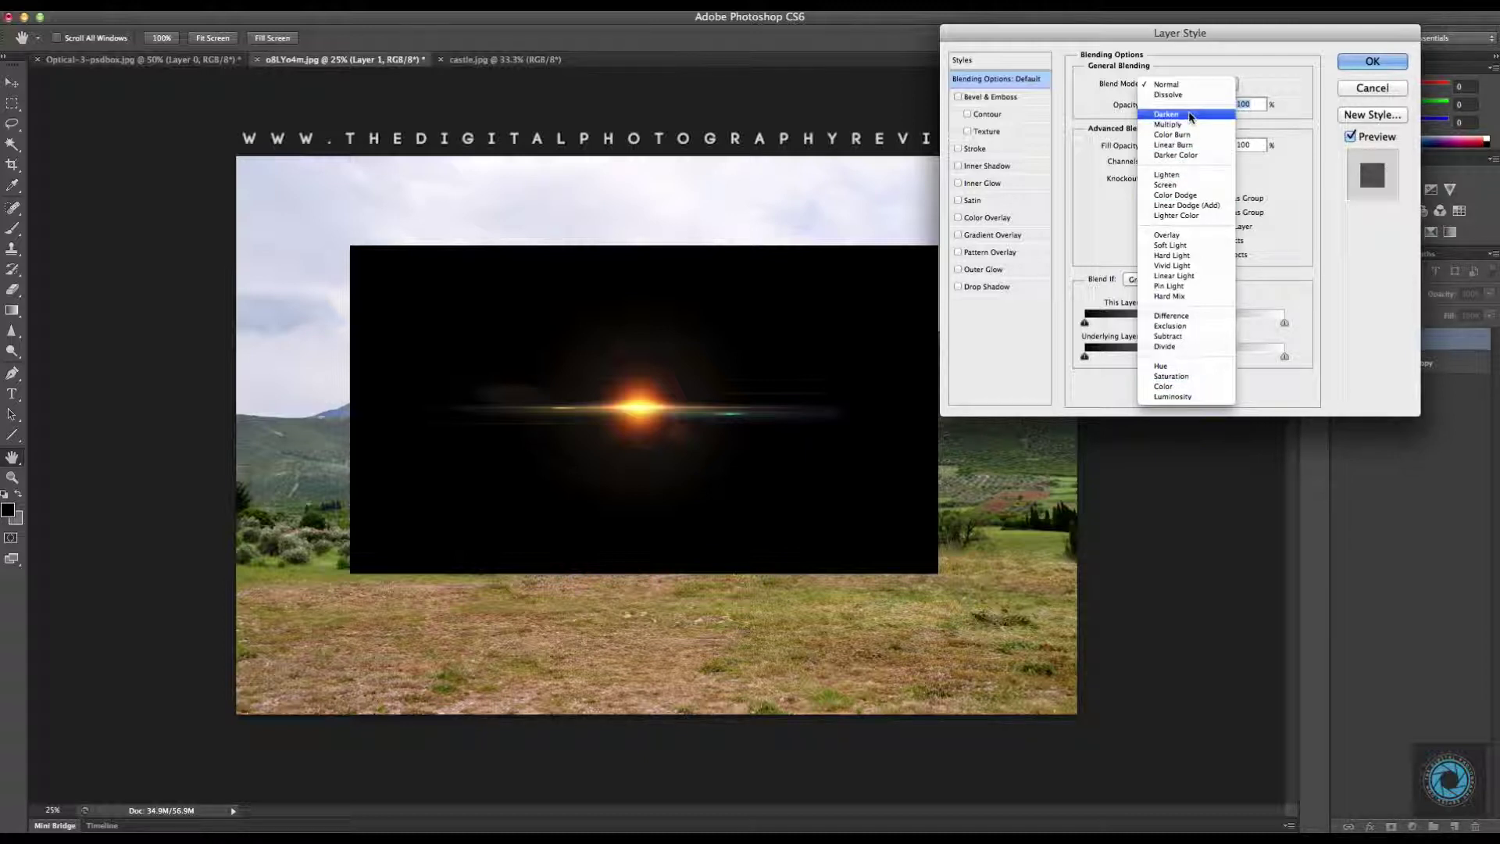
click(1237, 48)
click(1205, 86)
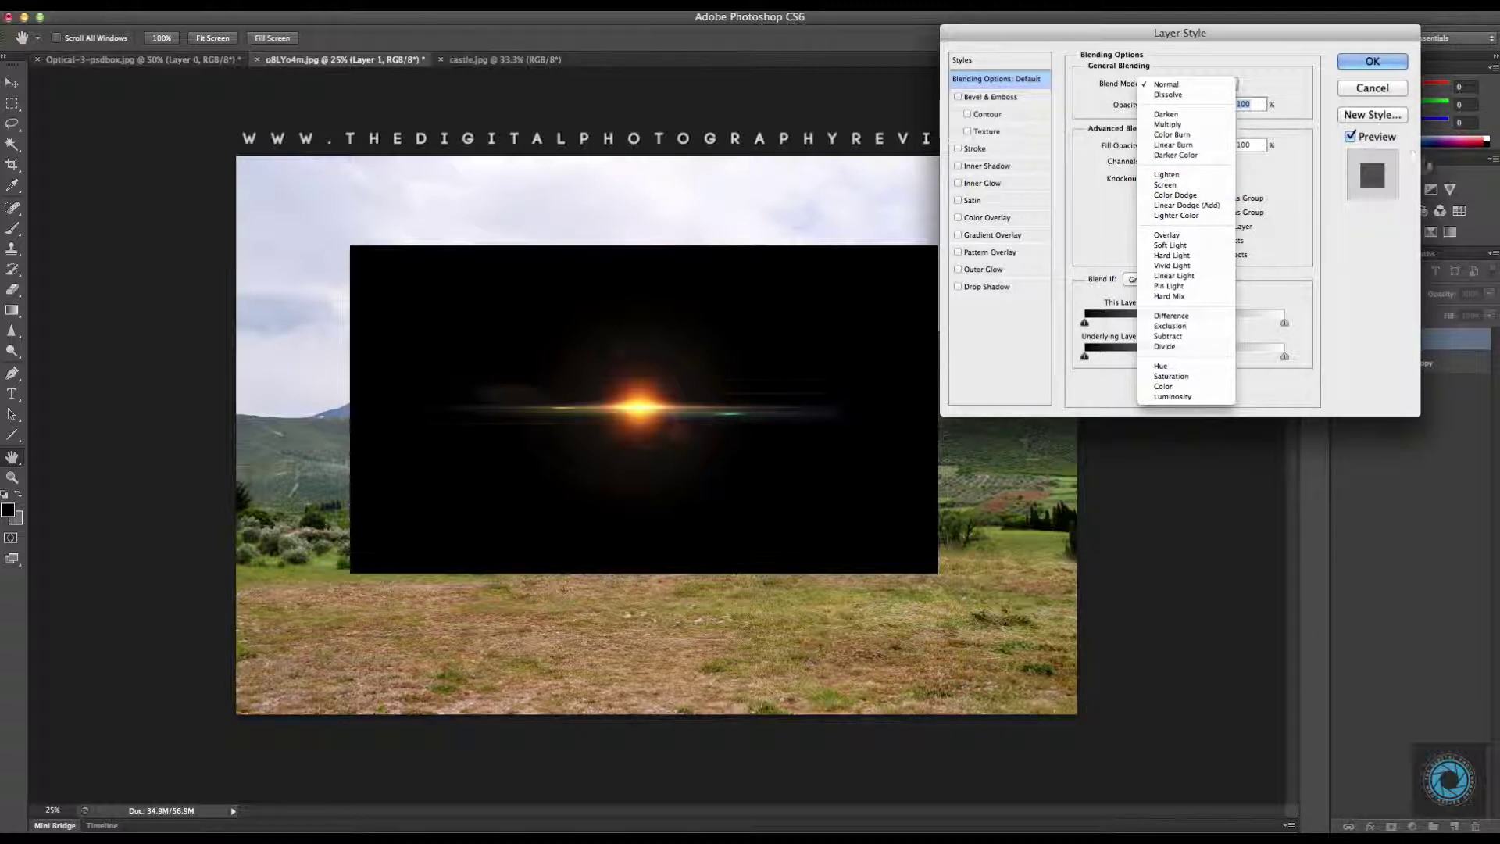
click(1304, 72)
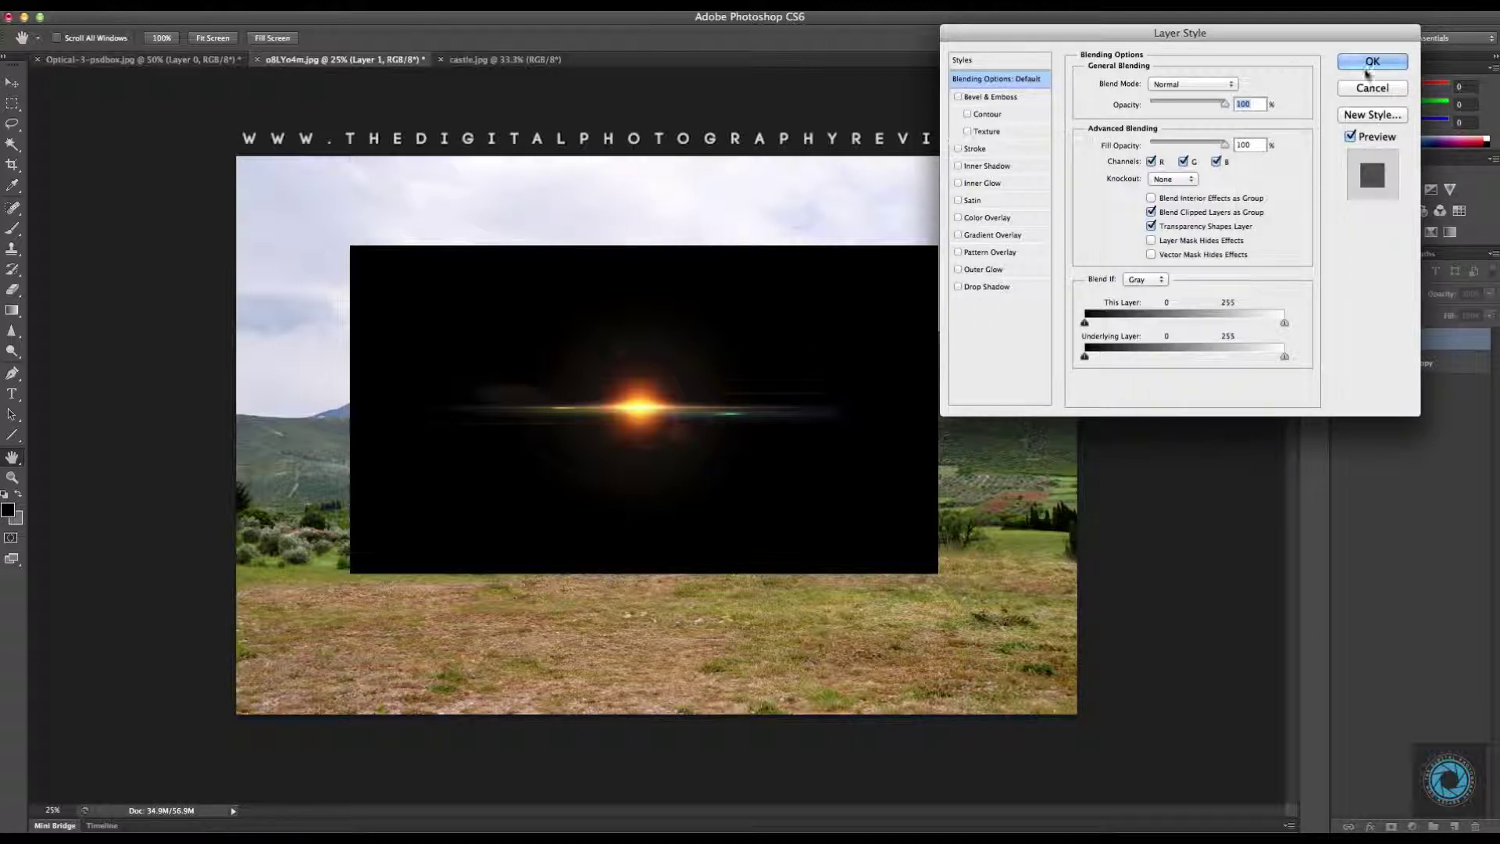
click(1362, 63)
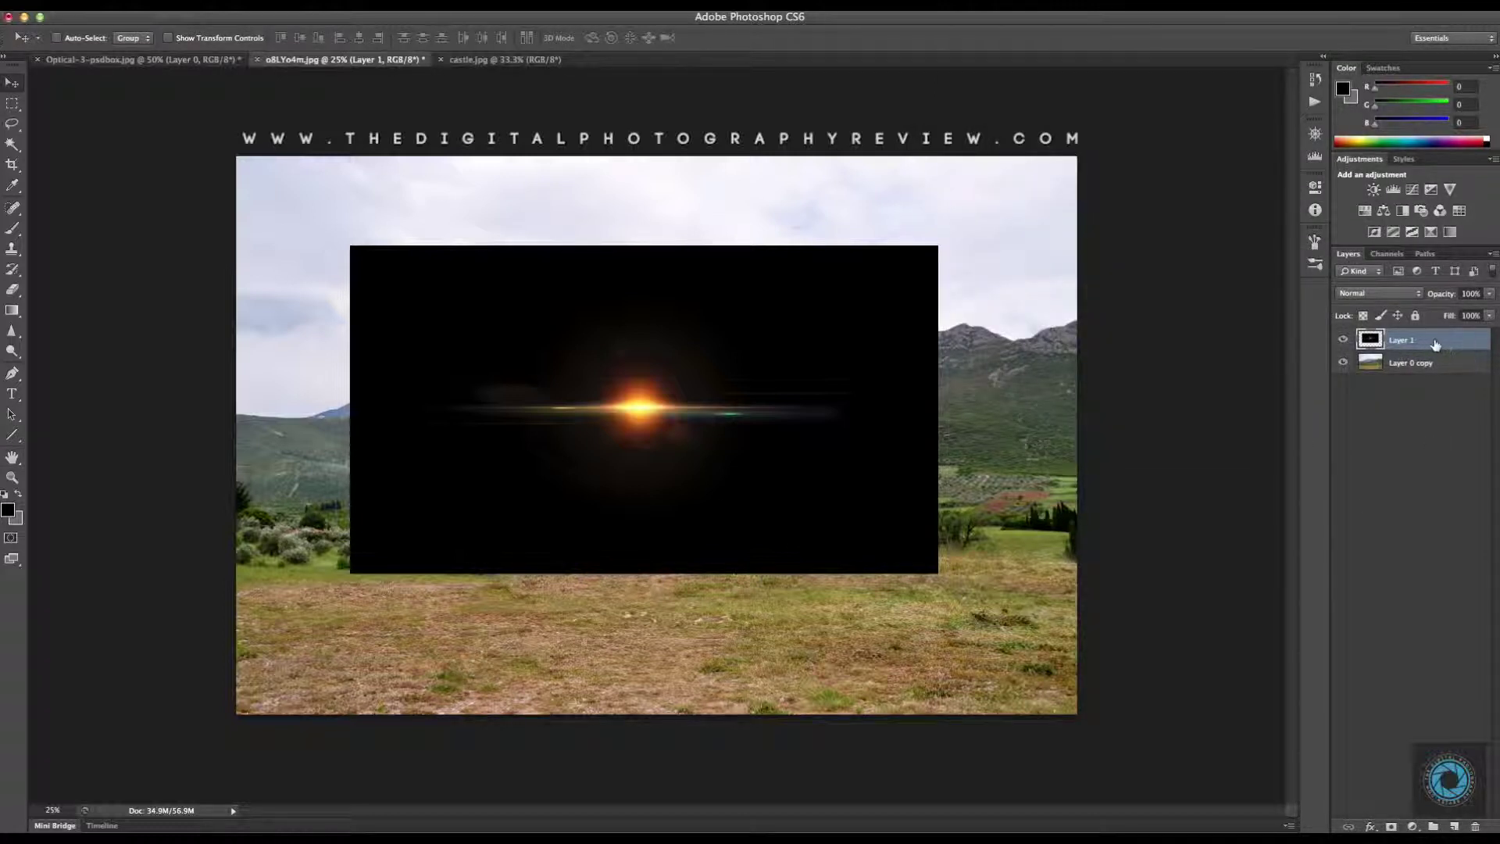
Set the flare layer's blend mode to Screen, and enlarge and move the flare so its sun sits on the mountain peak.
click(1396, 299)
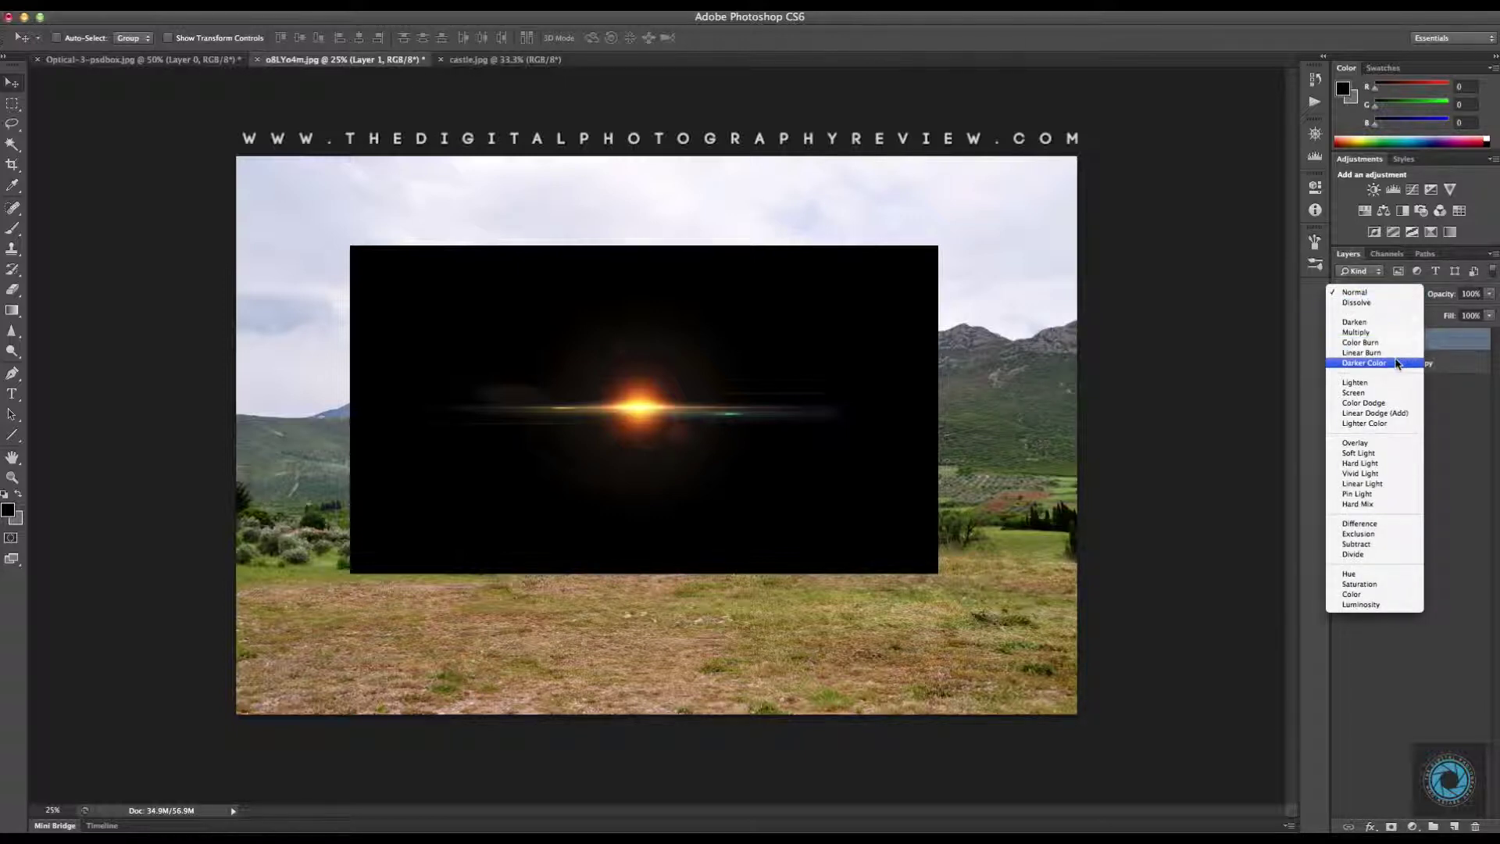
click(1400, 395)
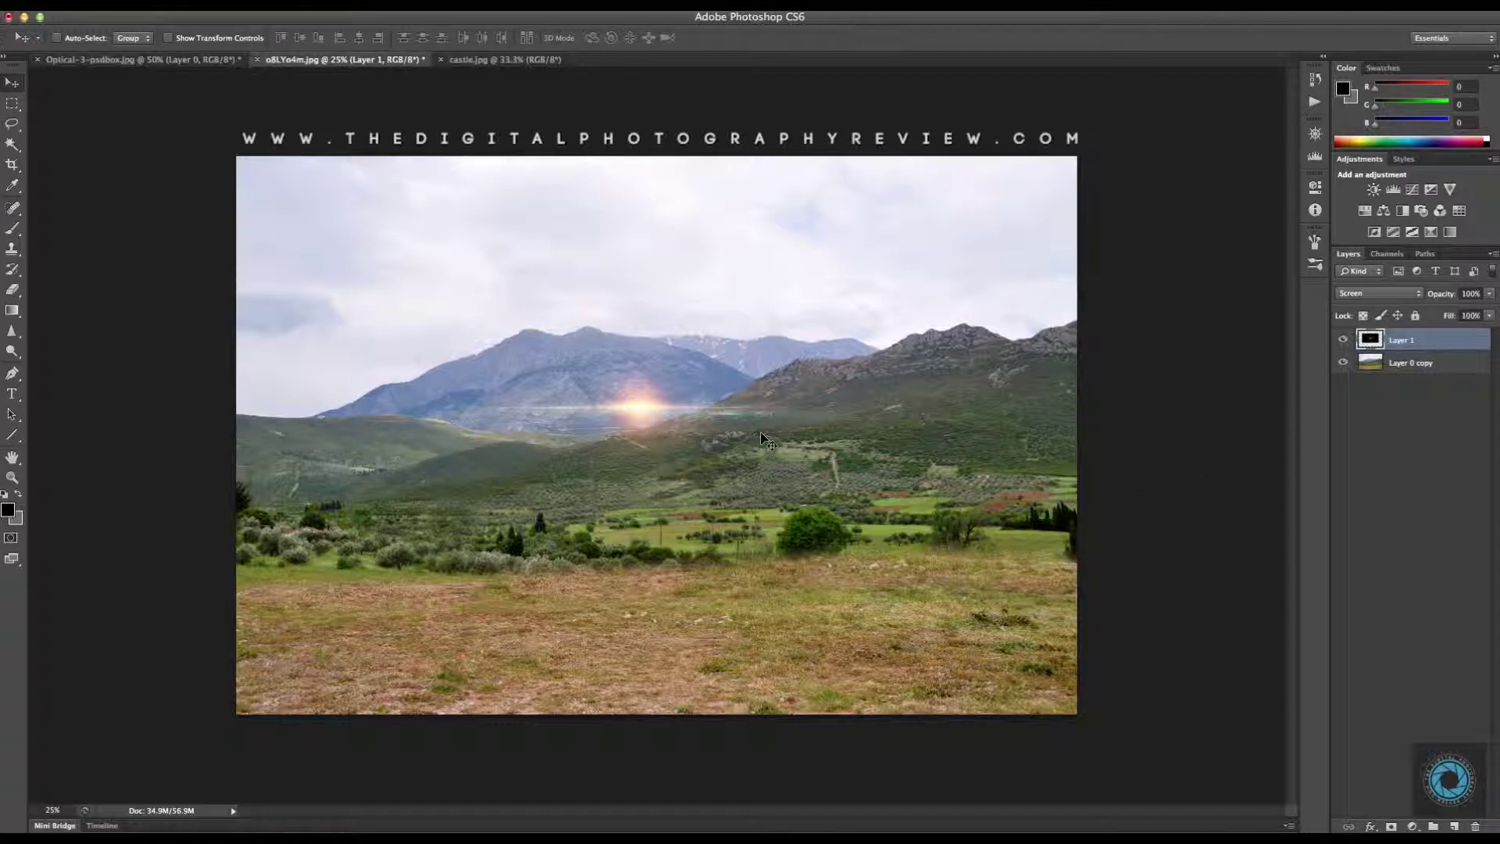
key(super+t)
drag(932, 250, 1292, 73)
drag(739, 345, 613, 344)
click(562, 345)
key(Return)
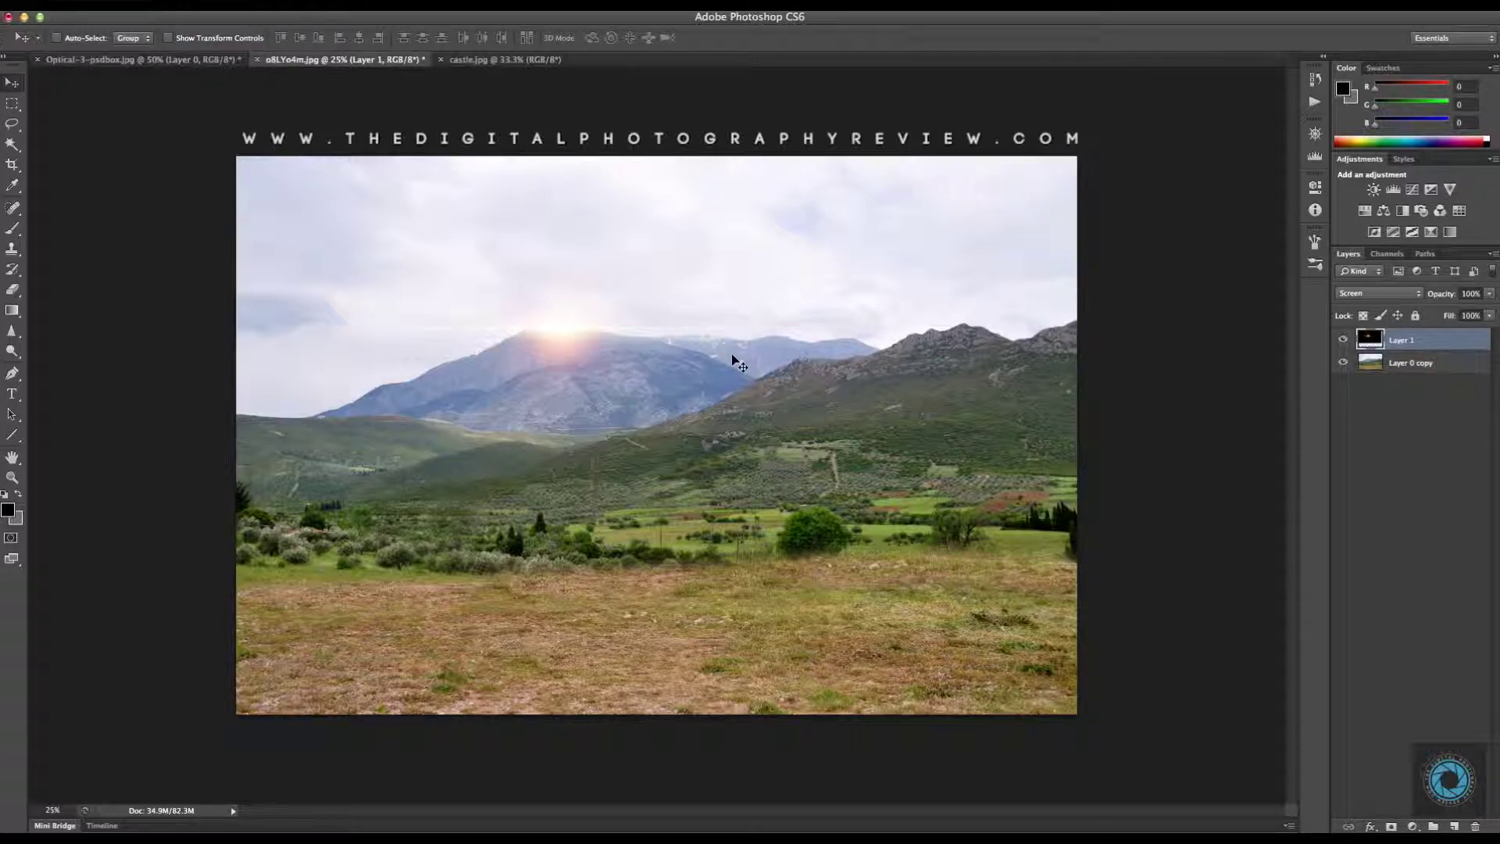
Try erasing the sun flare with a hard-edged Eraser brush, and undo the last stroke.
key(e)
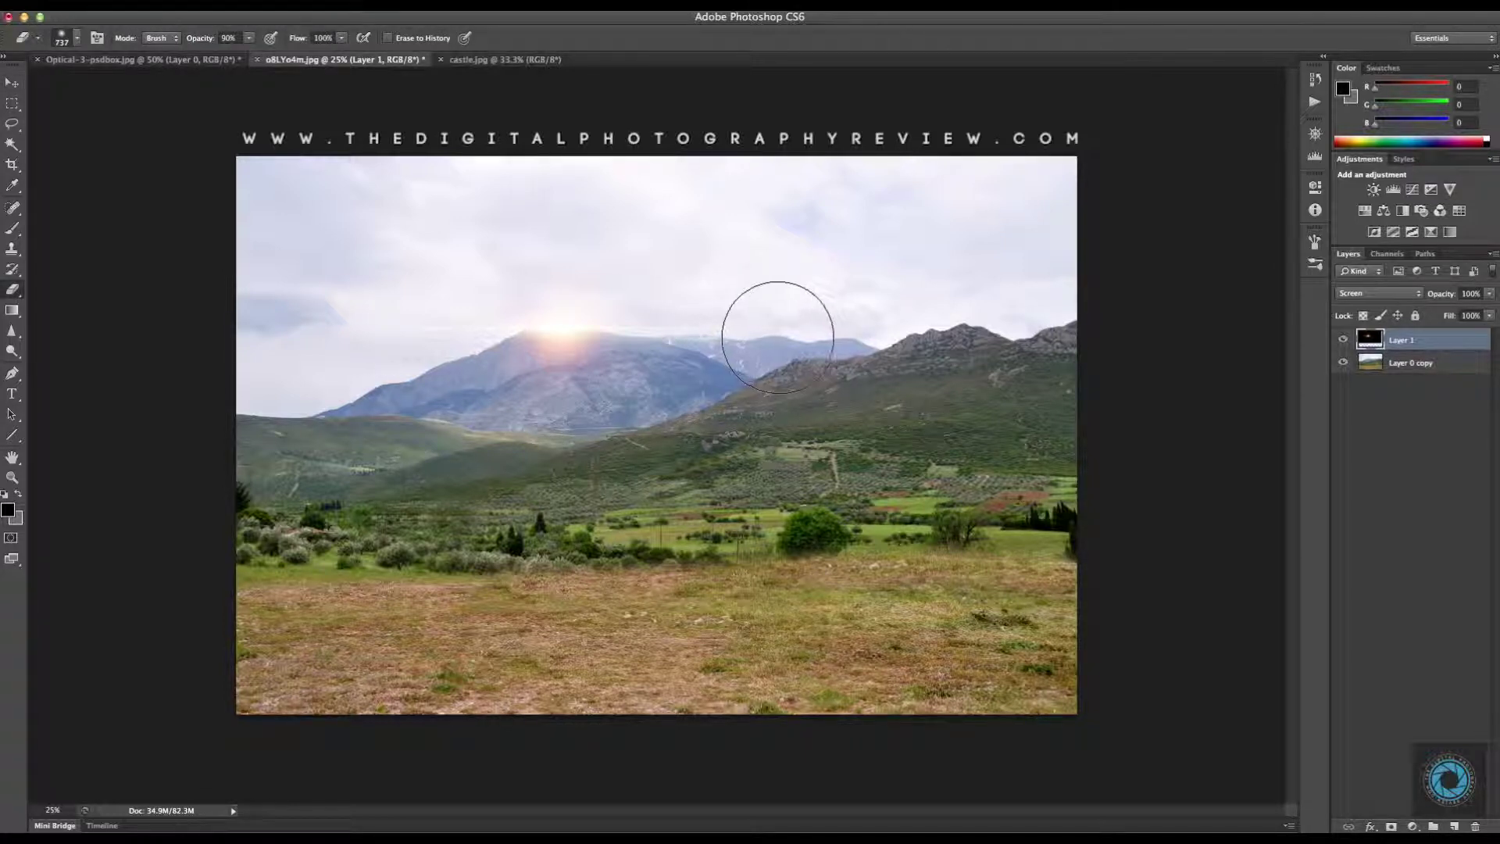
right_click(778, 336)
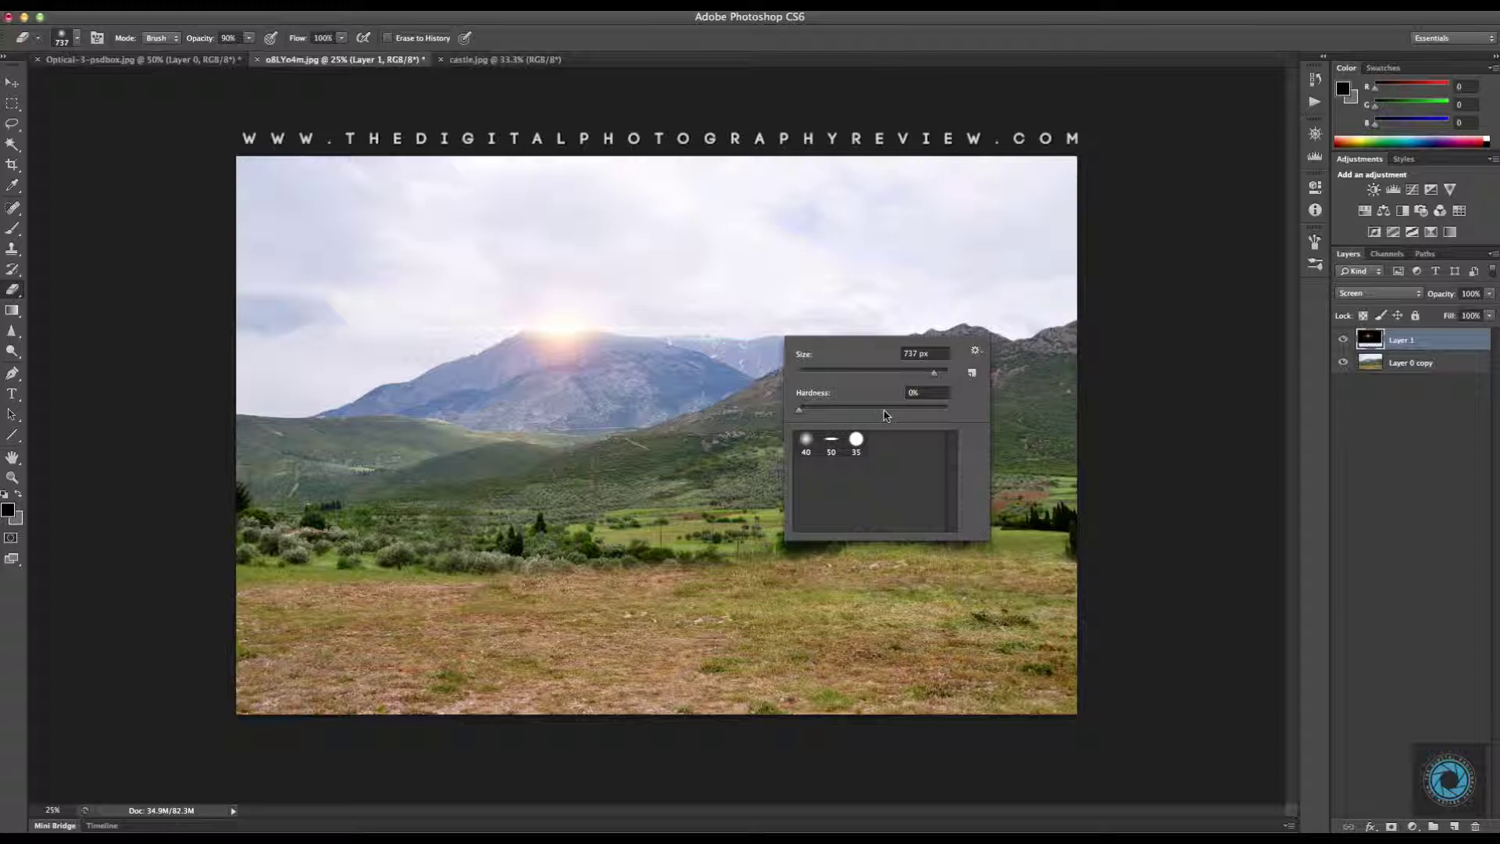
drag(826, 411, 967, 414)
key(Return)
click(579, 321)
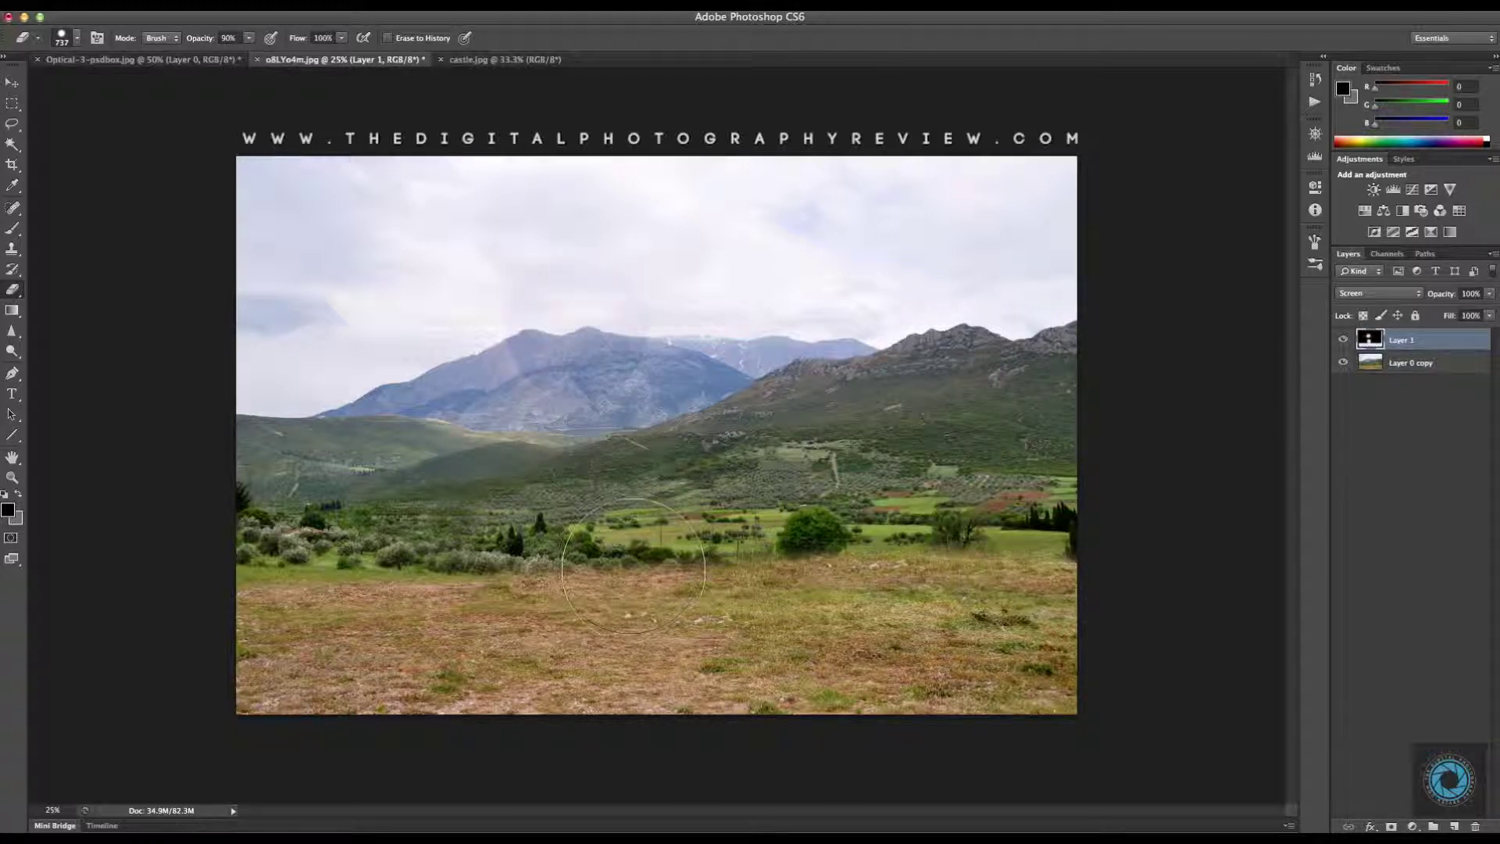
drag(609, 357, 656, 394)
key(ctrl+z)
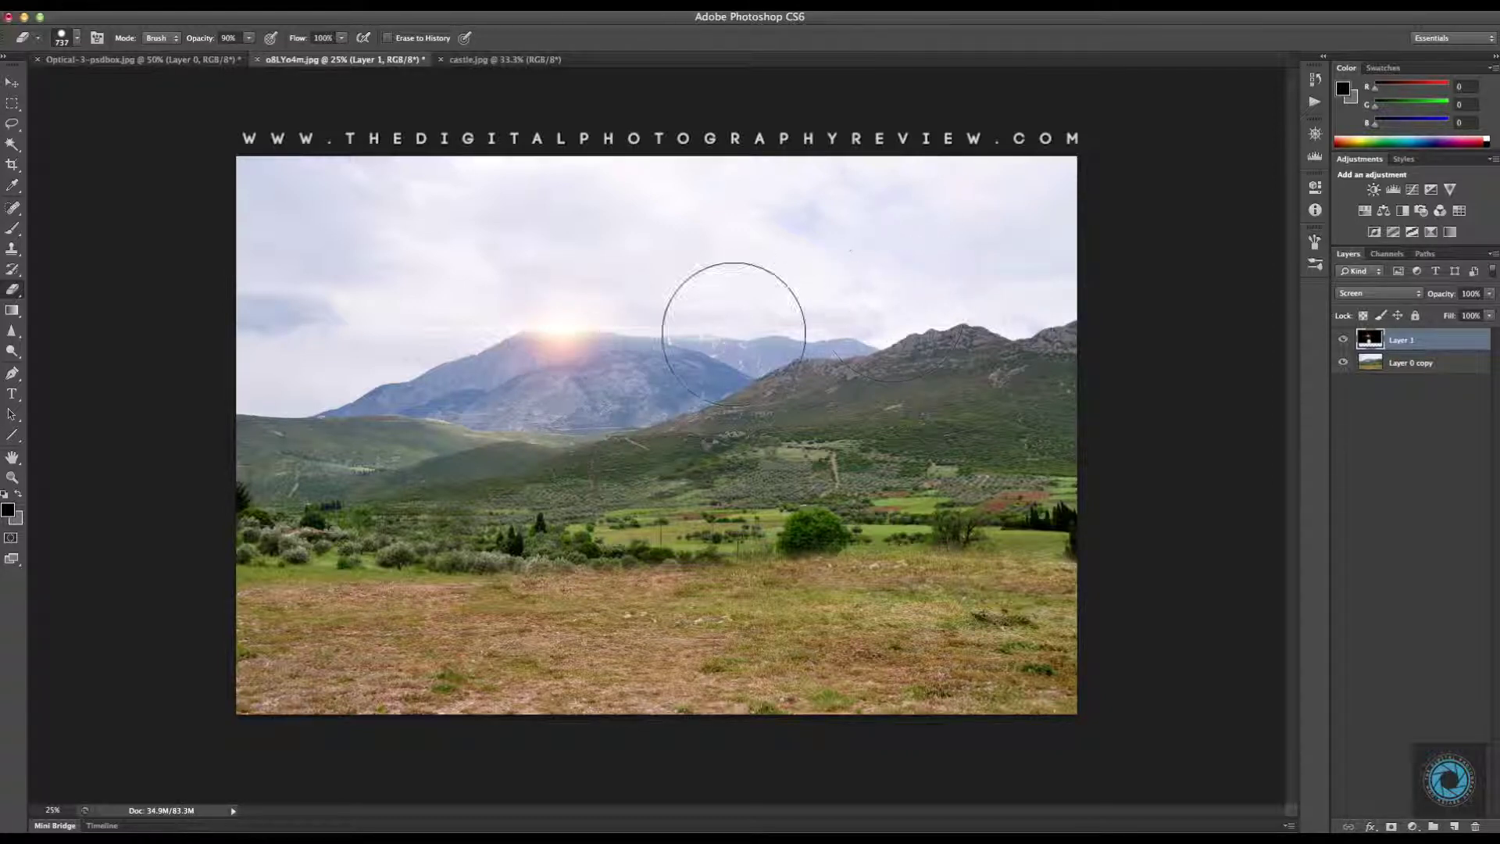
Lower the Eraser's hardness for a soft edge, try erasing over the sun, and undo that stroke.
right_click(736, 332)
drag(783, 410, 688, 405)
click(632, 244)
click(588, 311)
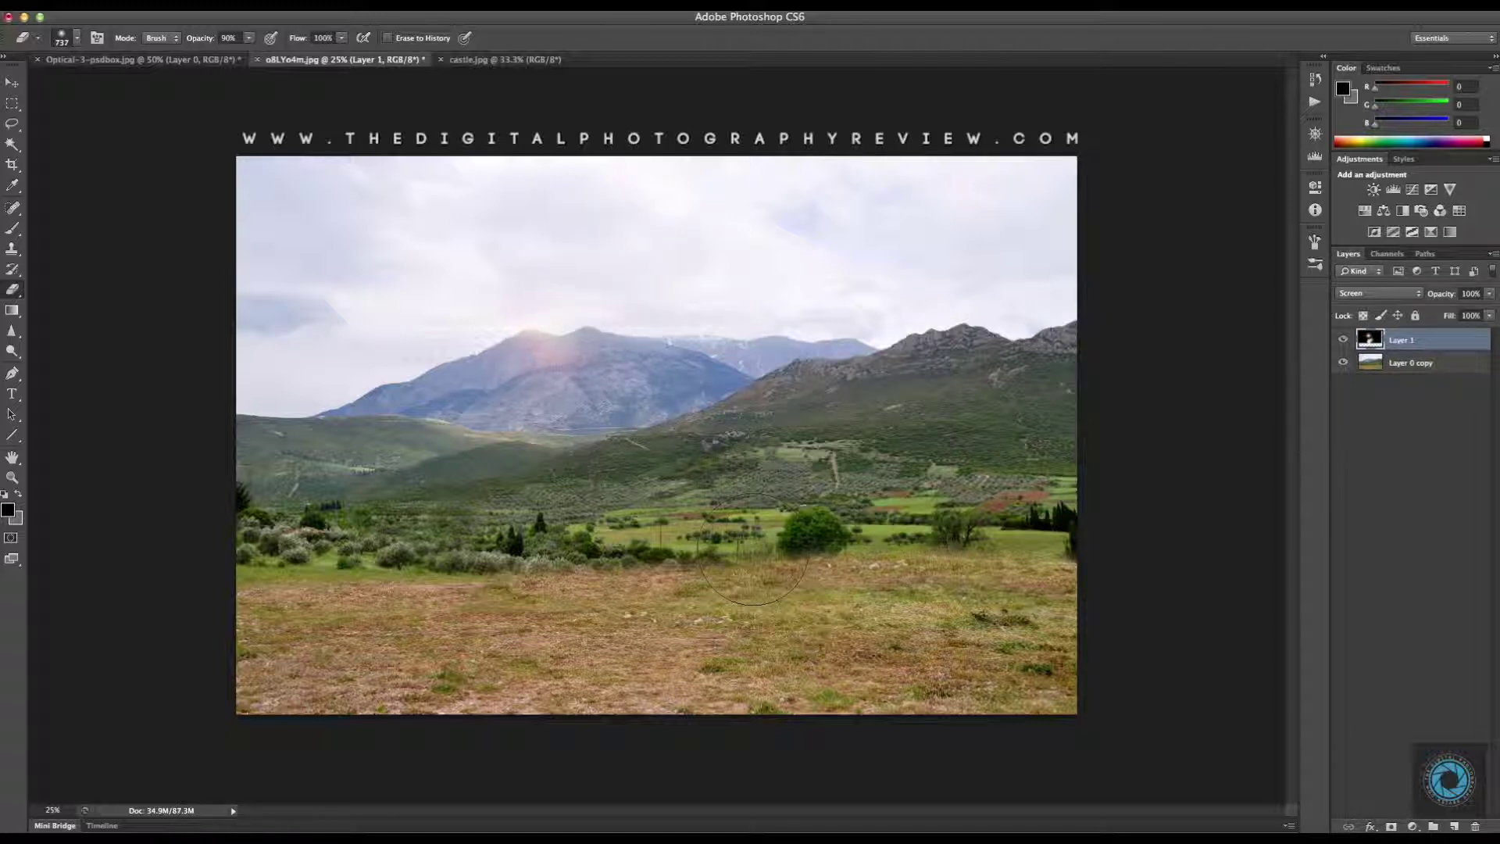
key(ctrl+z)
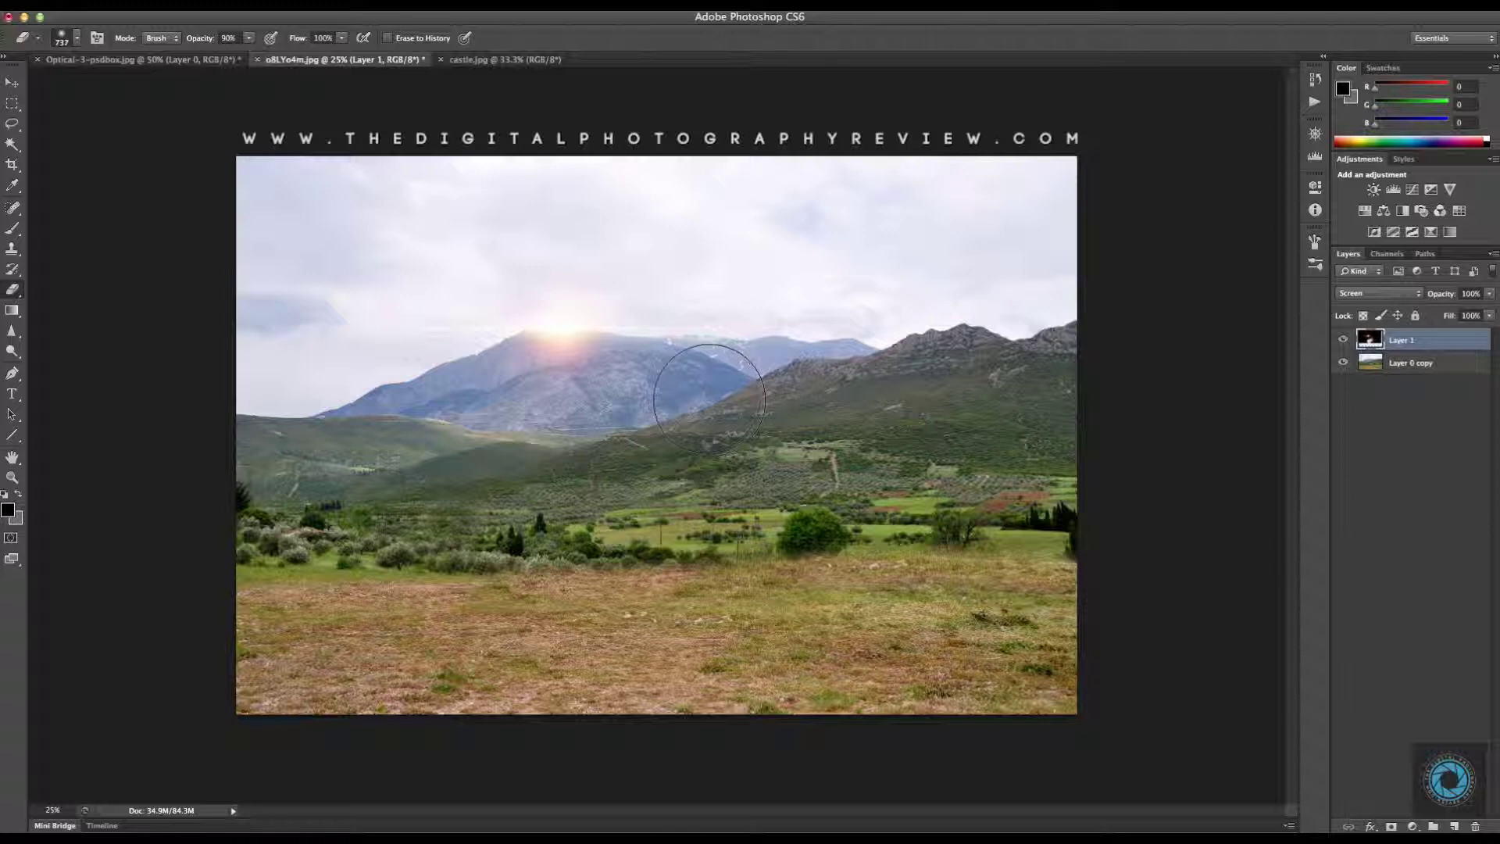
Softly erase the flare layer on both sides of the sun, and check the erased areas with the landscape layer temporarily hidden.
mouse_move(739, 326)
mouse_down()
mouse_move(713, 308)
mouse_move(743, 325)
mouse_move(740, 297)
mouse_move(725, 310)
mouse_up()
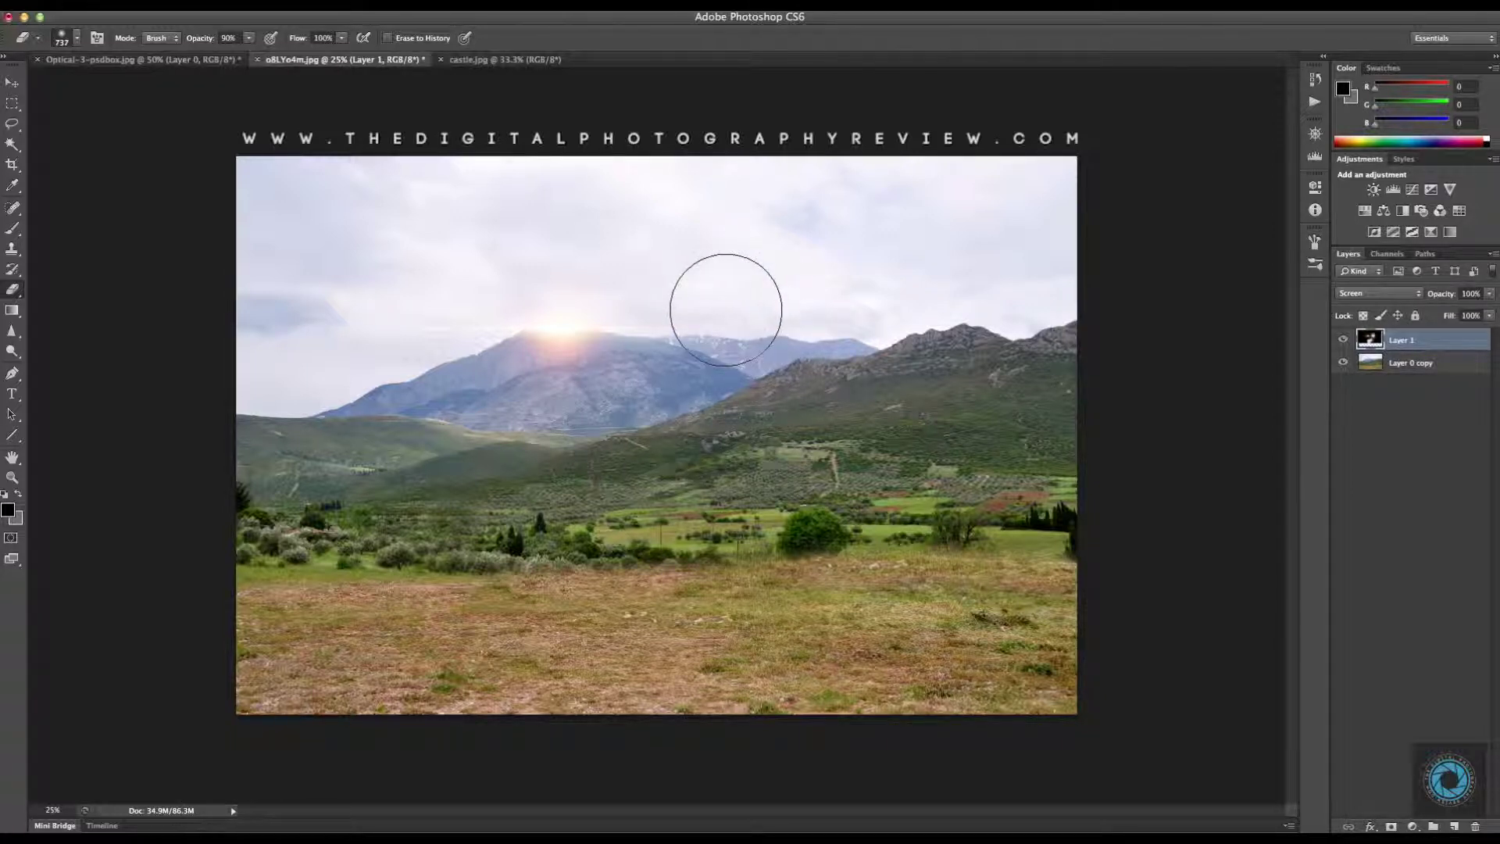
mouse_move(286, 318)
mouse_down()
mouse_move(330, 327)
mouse_move(336, 355)
mouse_up()
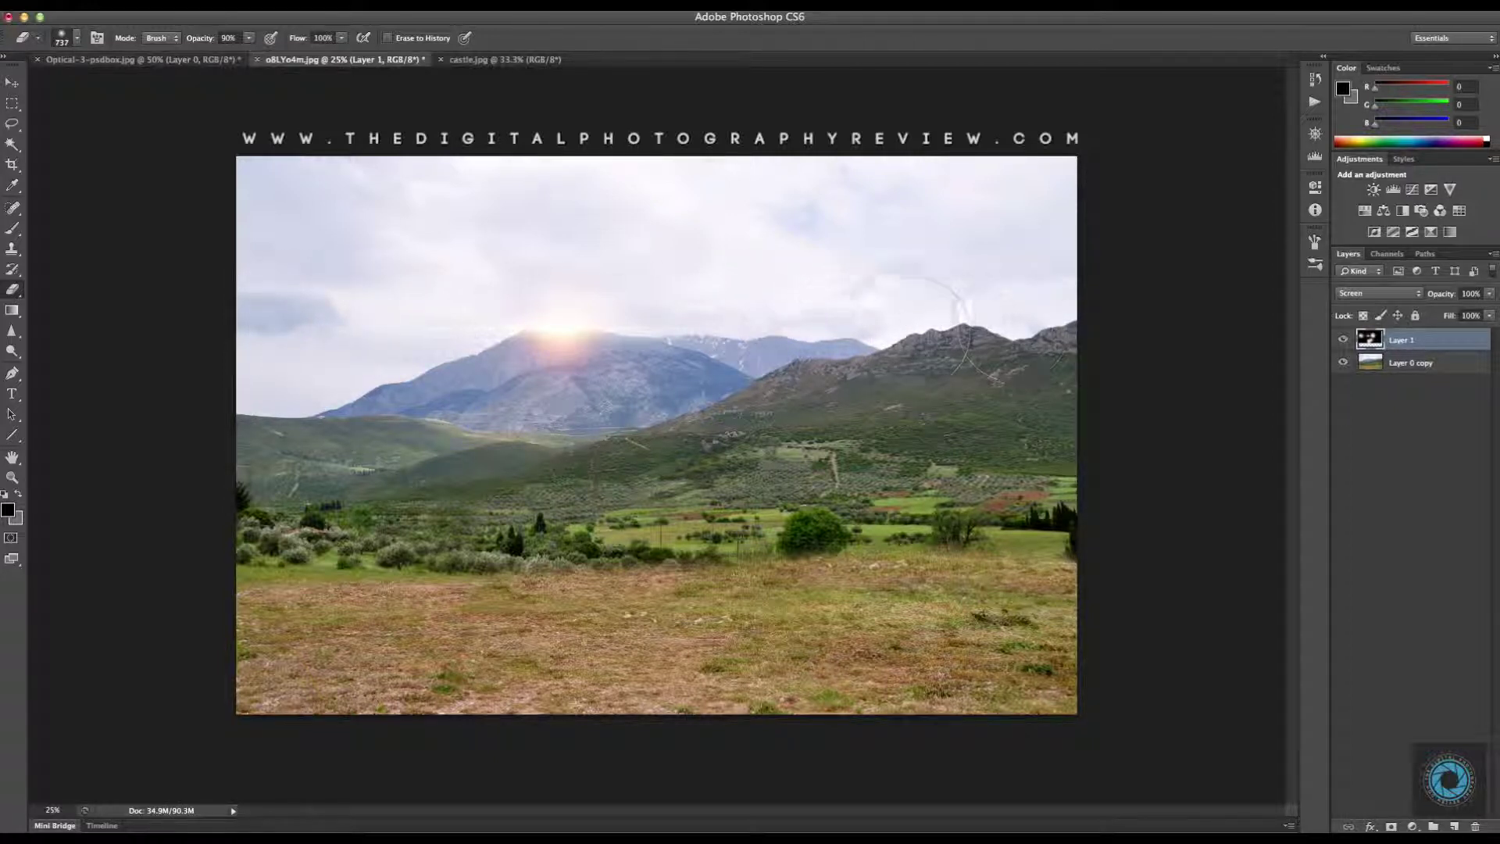
click(1343, 363)
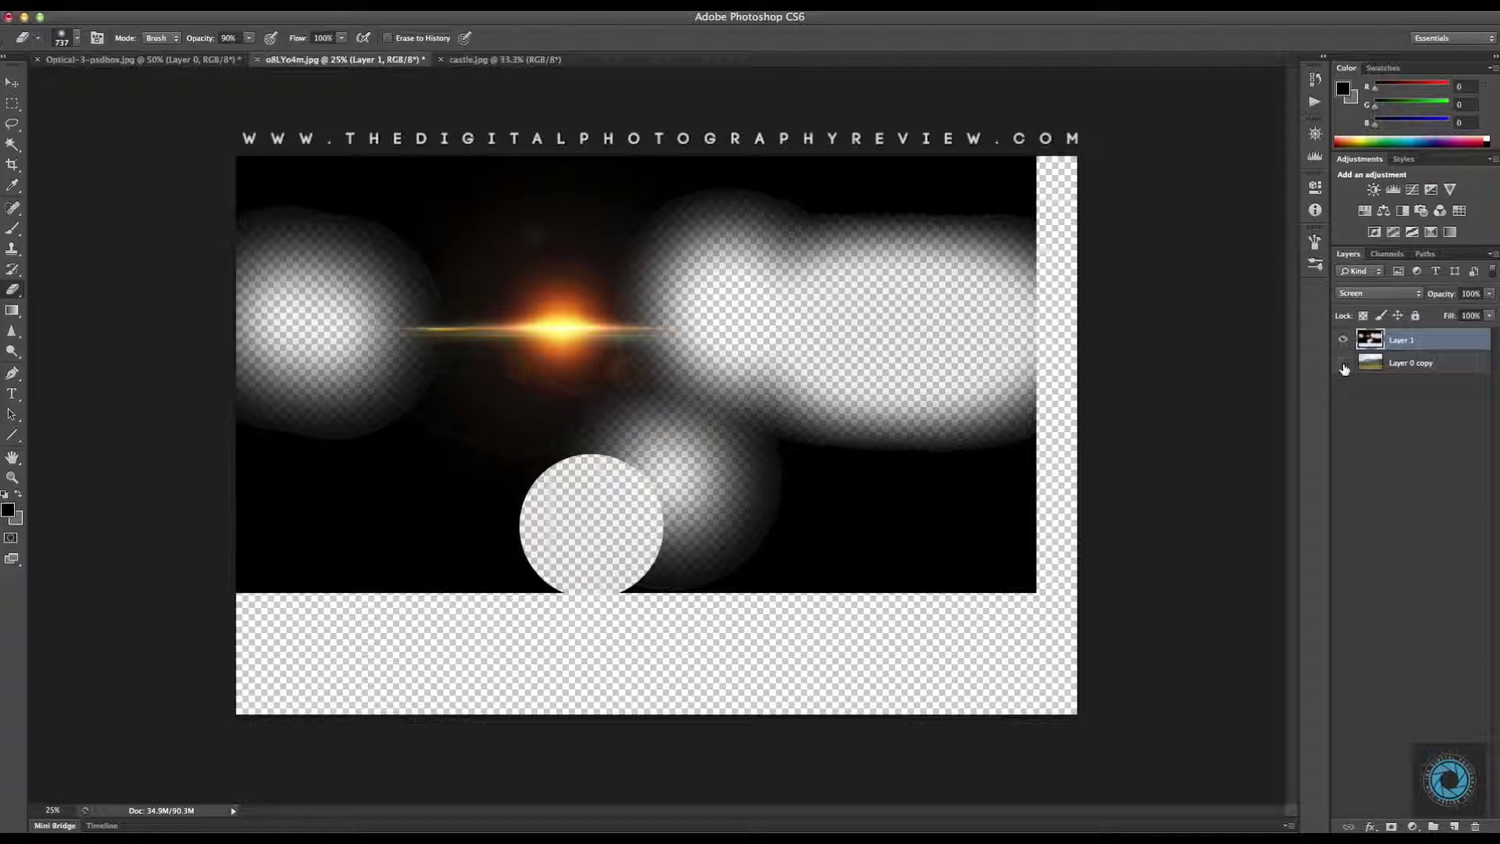
click(1344, 364)
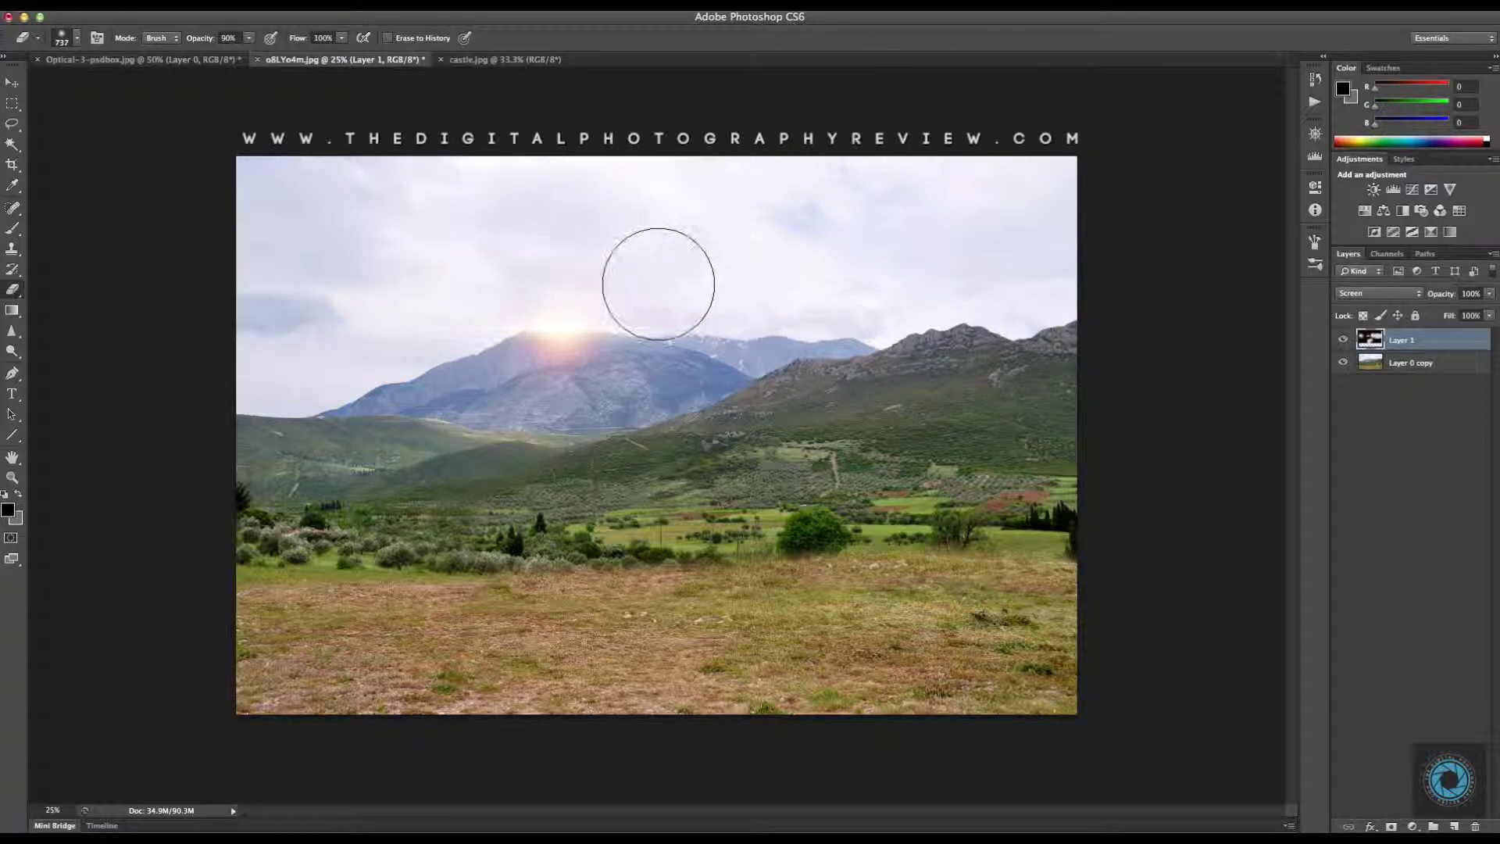
key(v)
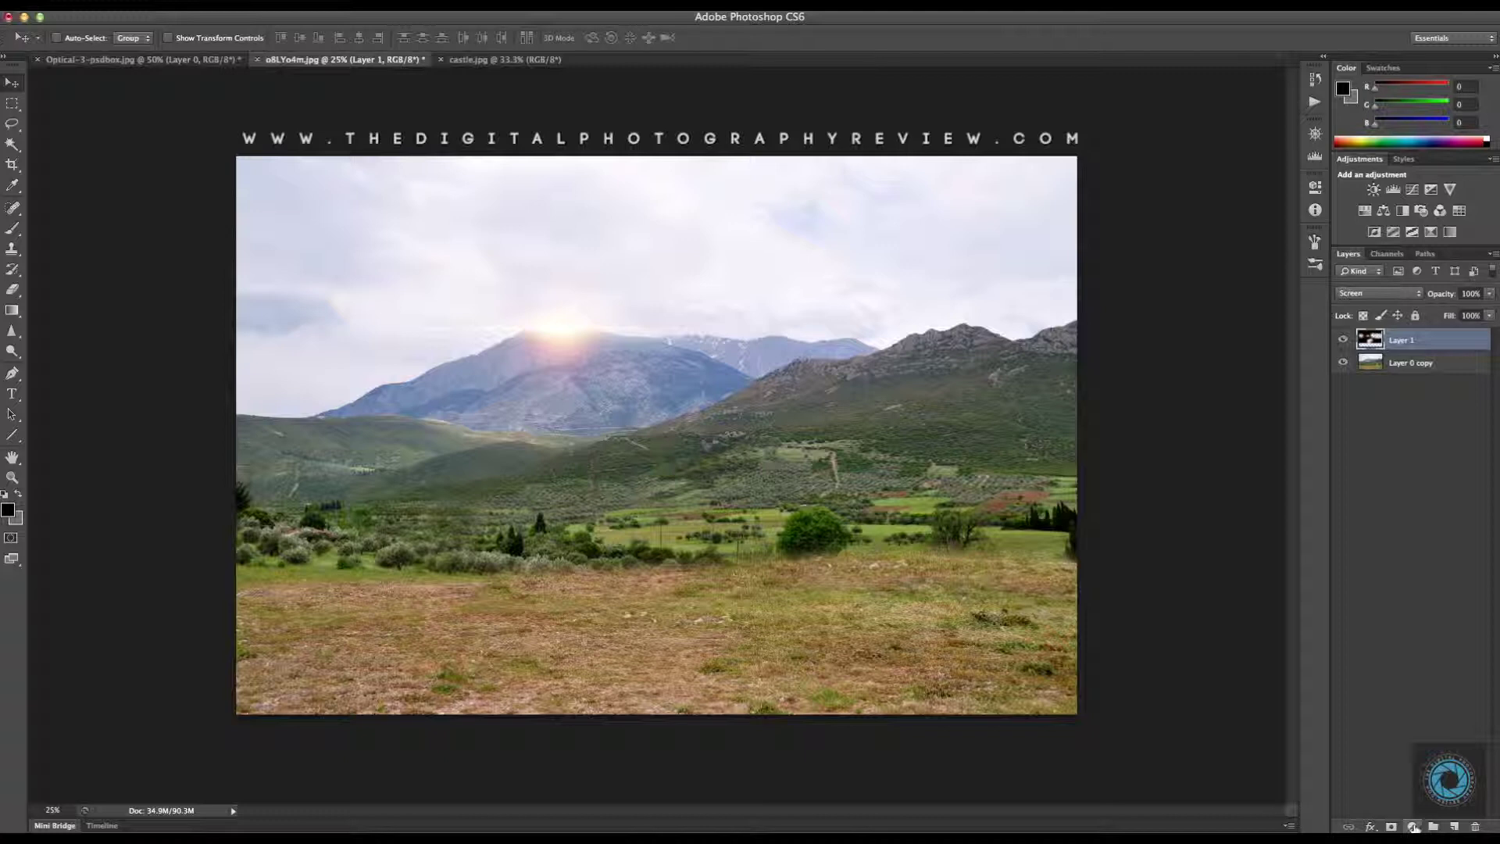
Add a Gradient Map adjustment layer above the flare layer using the Violet, Orange preset gradient.
click(1412, 827)
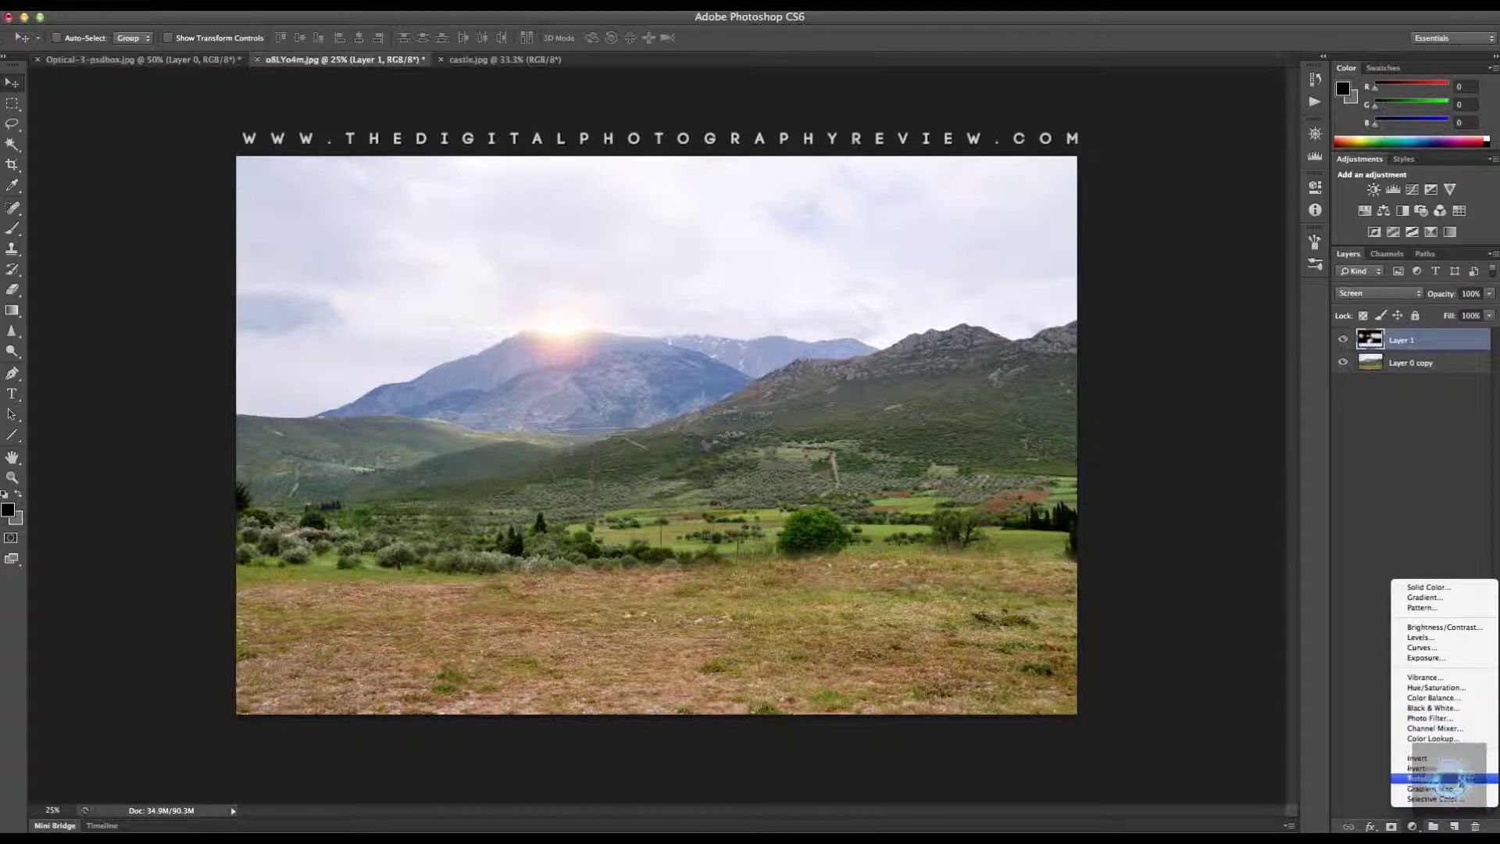
click(1437, 789)
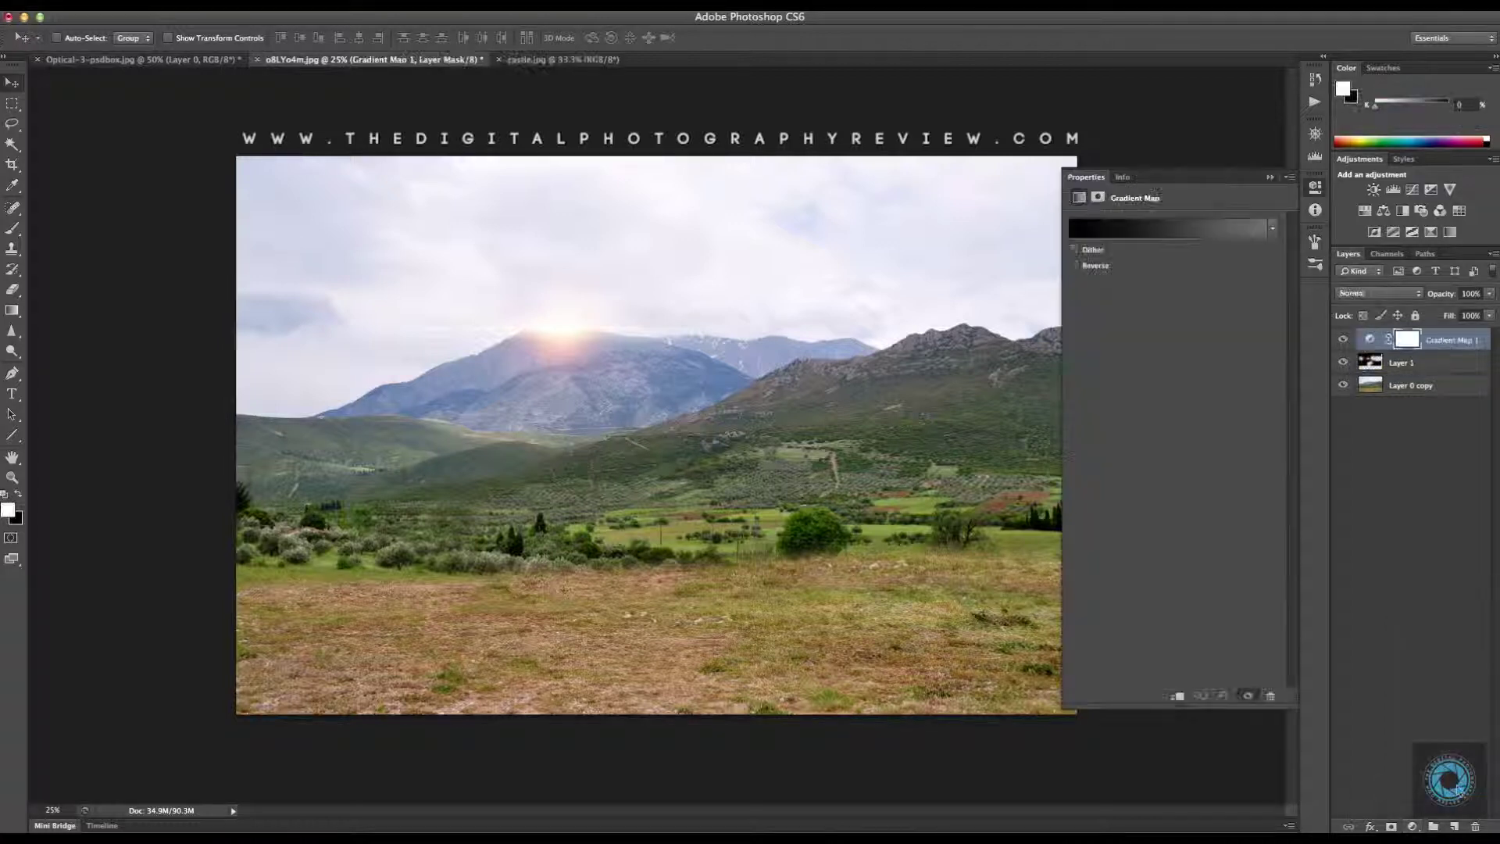
click(1130, 228)
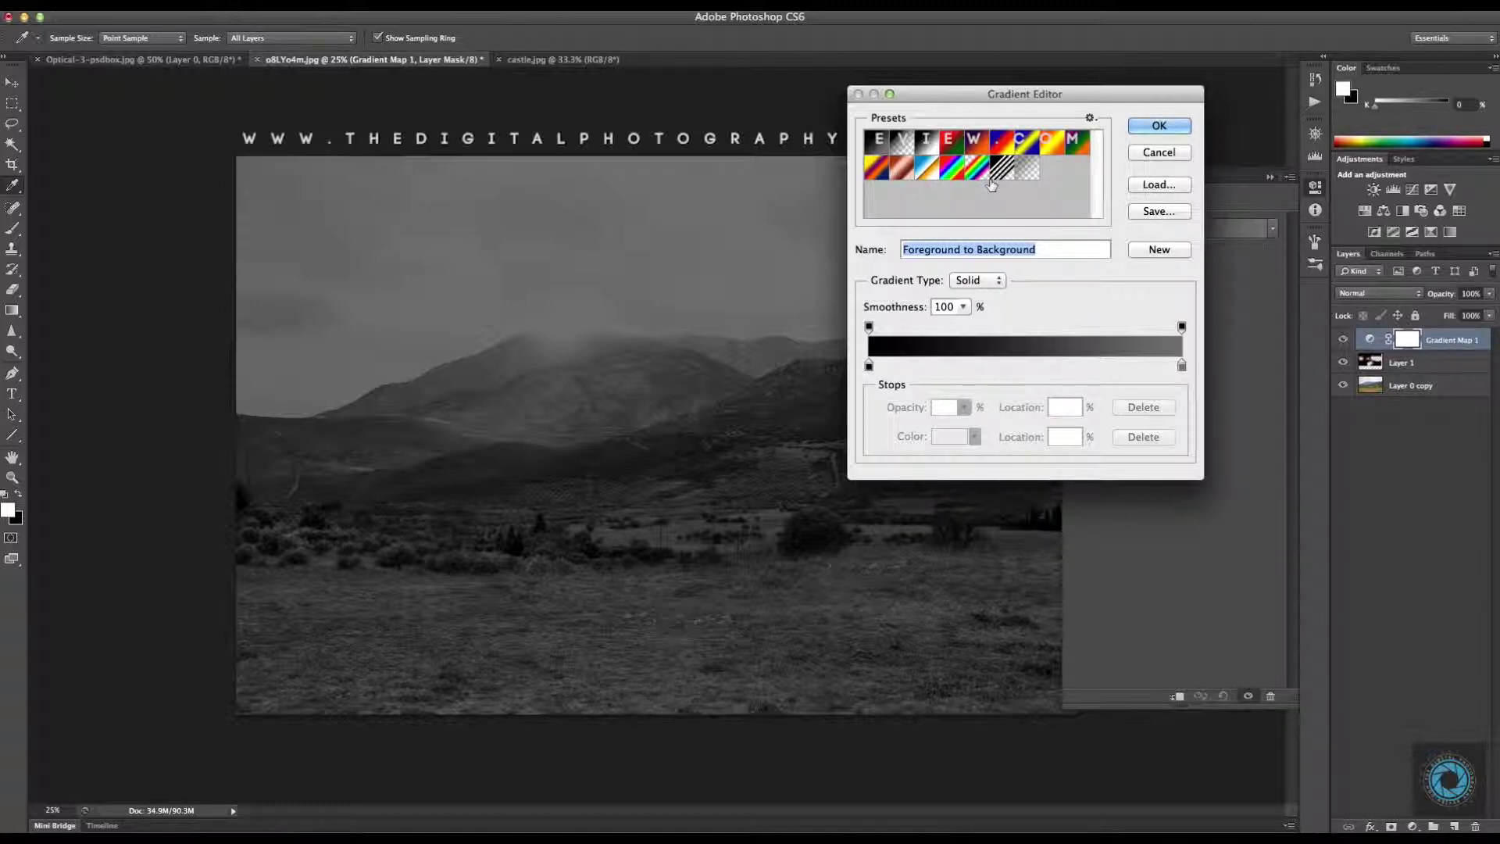
click(974, 143)
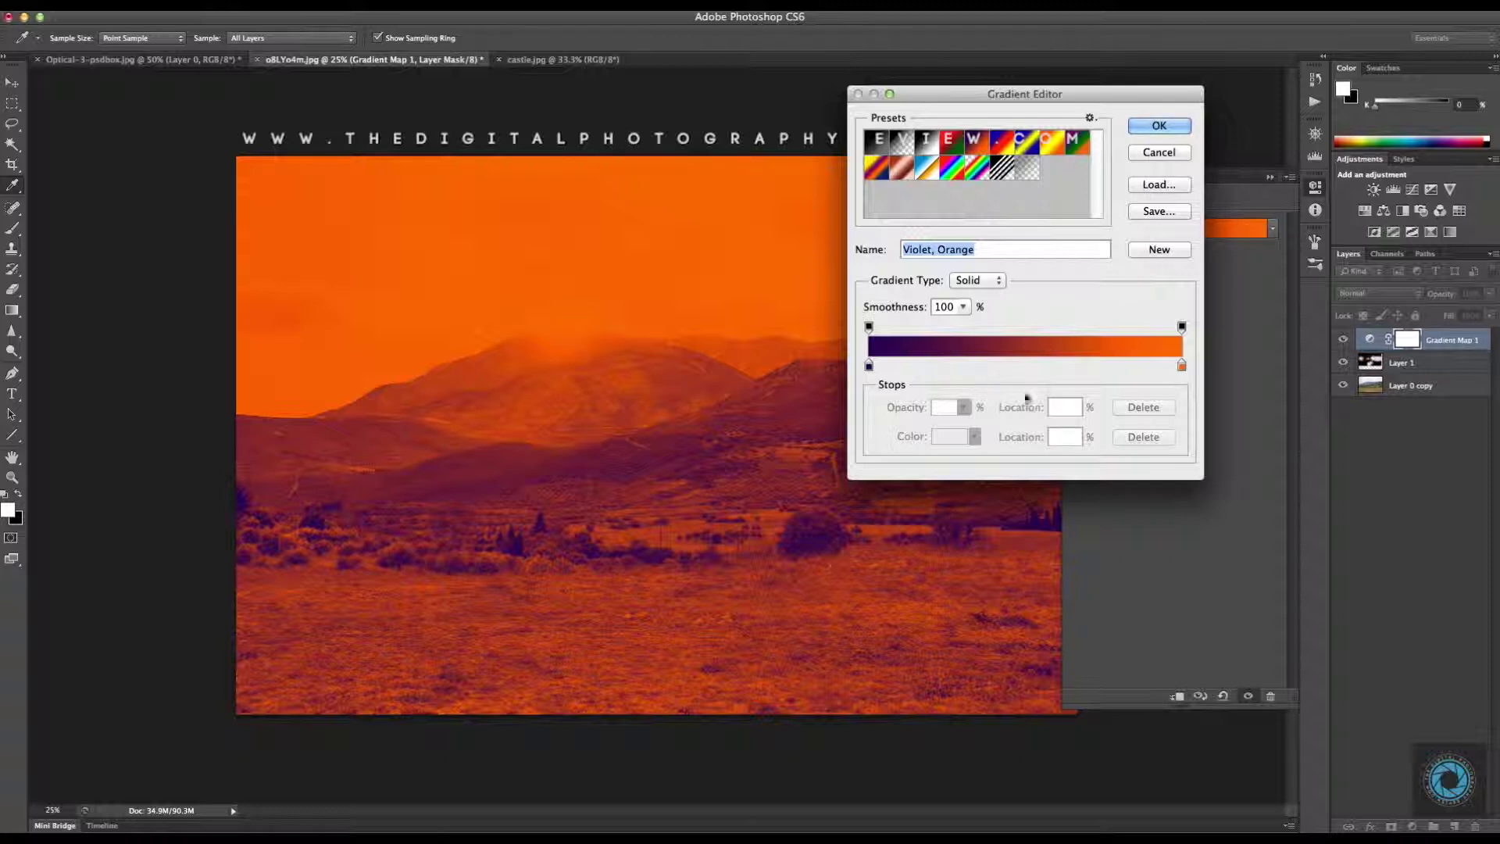
click(1172, 126)
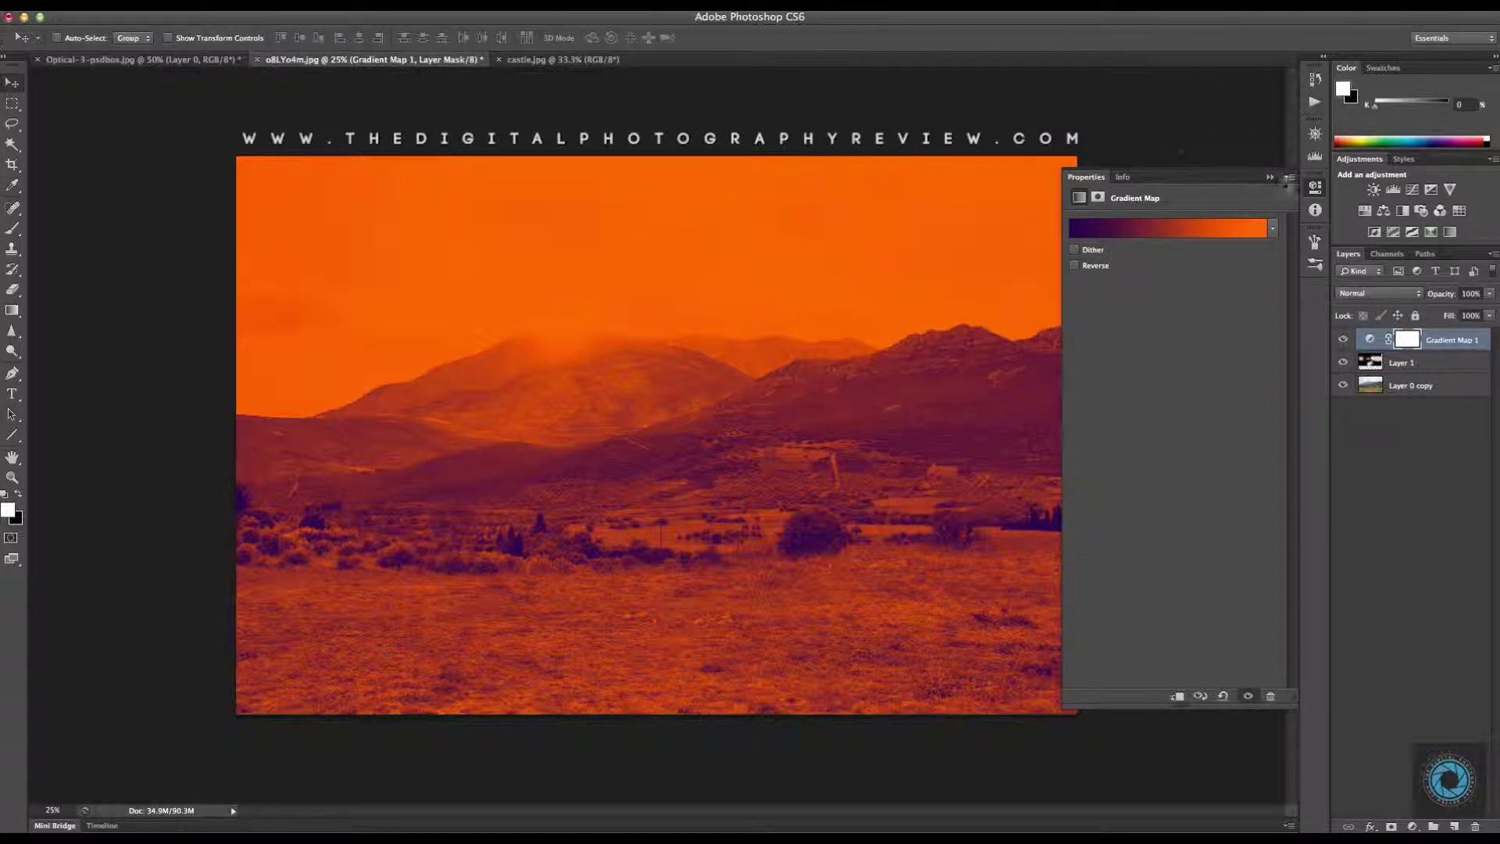
click(1271, 176)
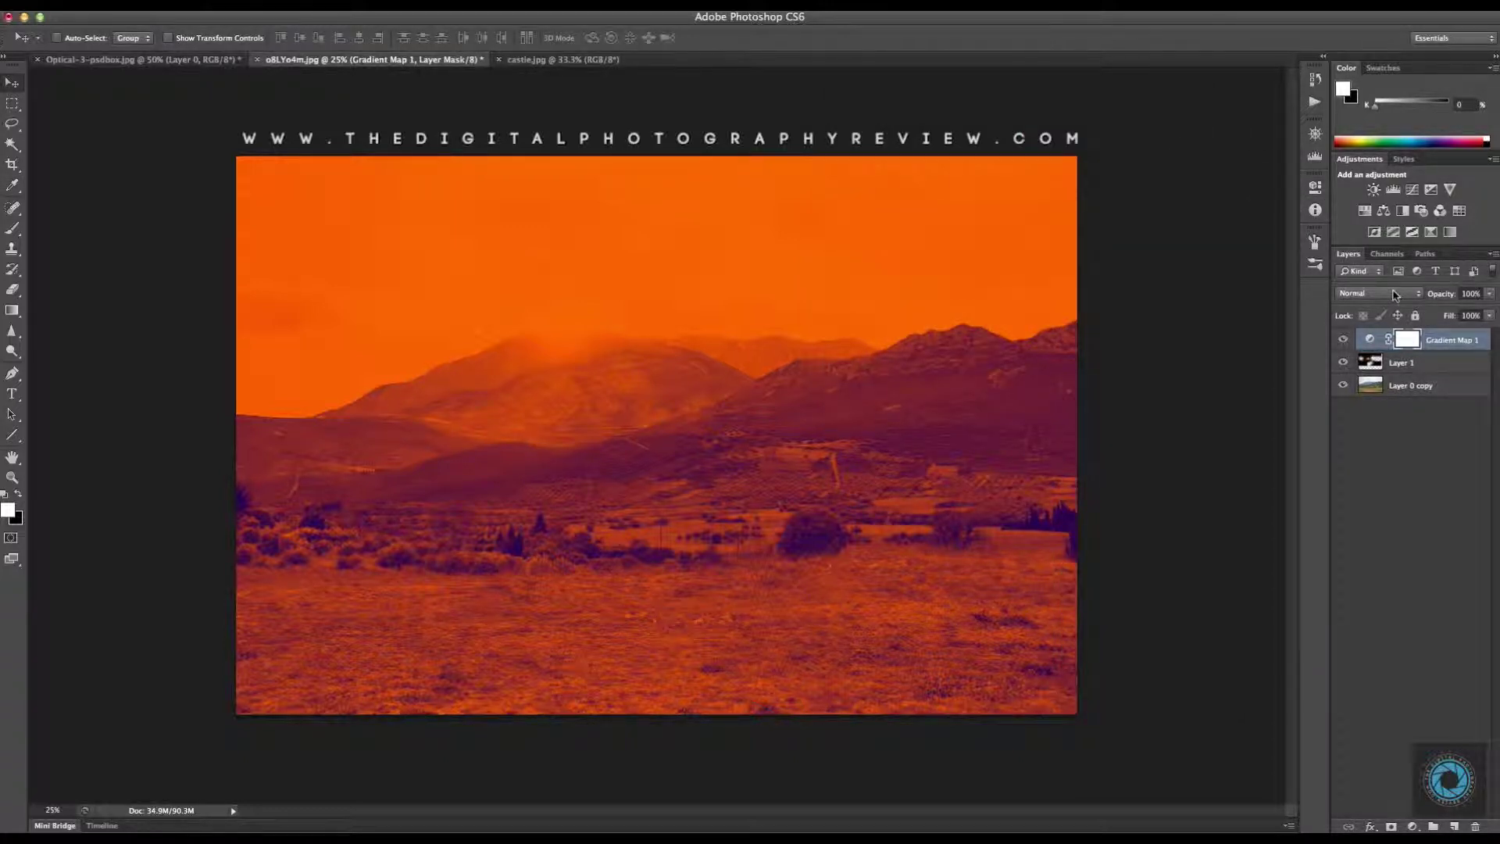
Try the Overlay blend mode on the gradient map layer, and settle on Soft Light.
click(1396, 295)
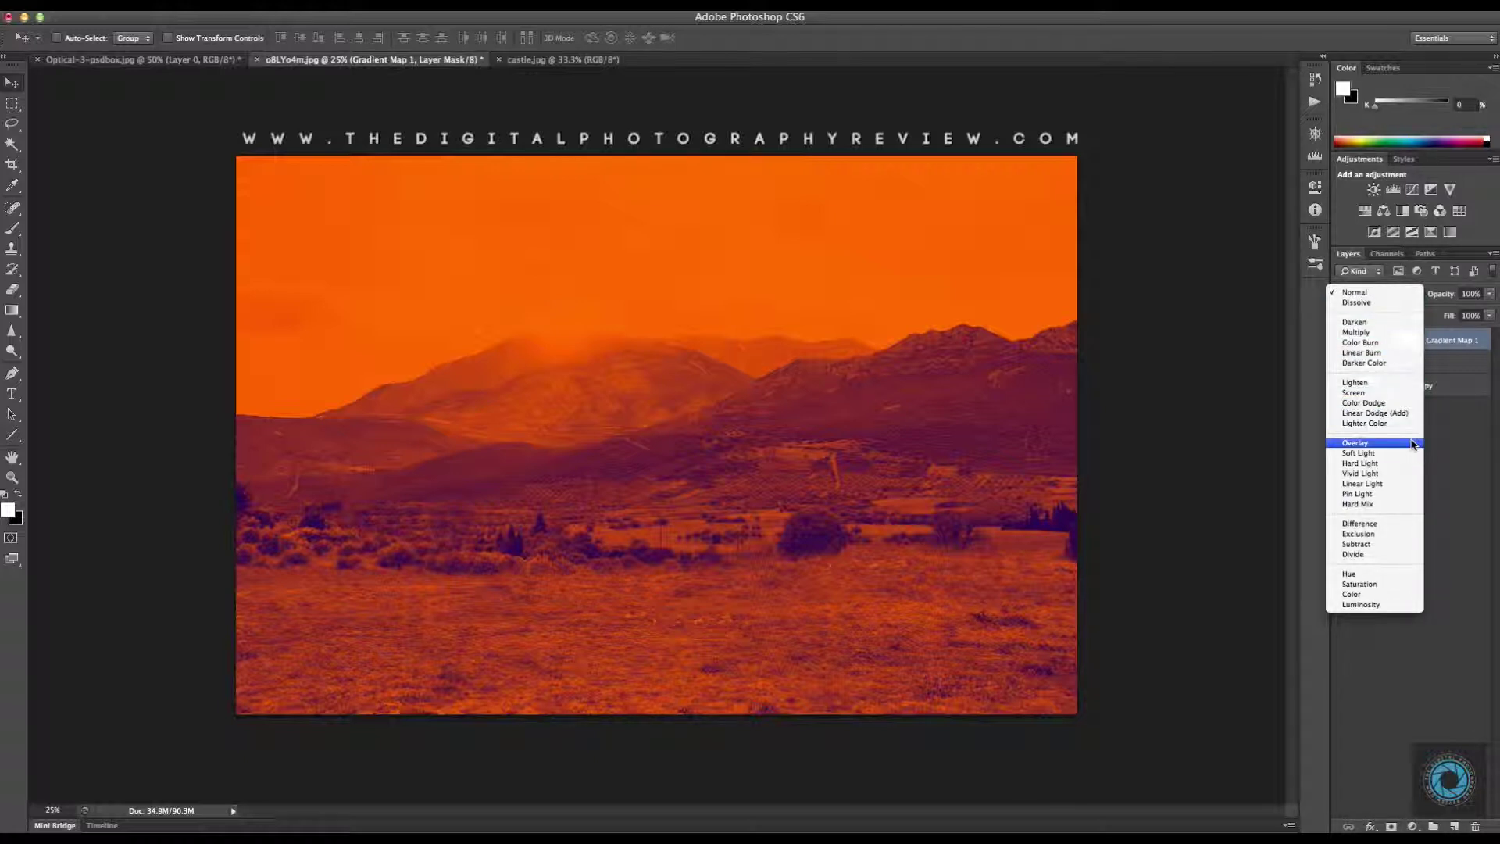
click(1369, 453)
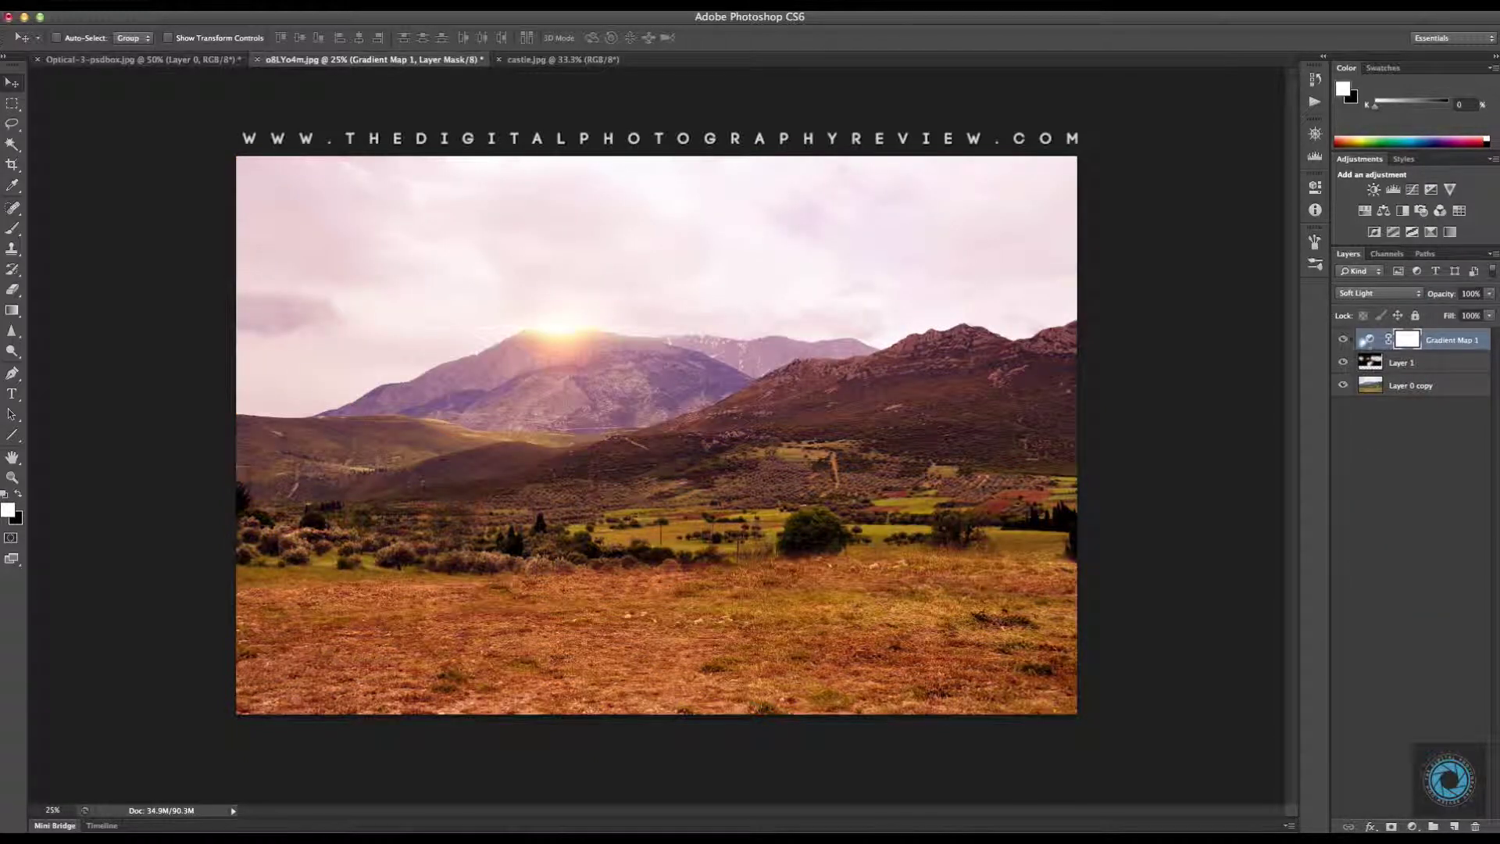
click(1378, 296)
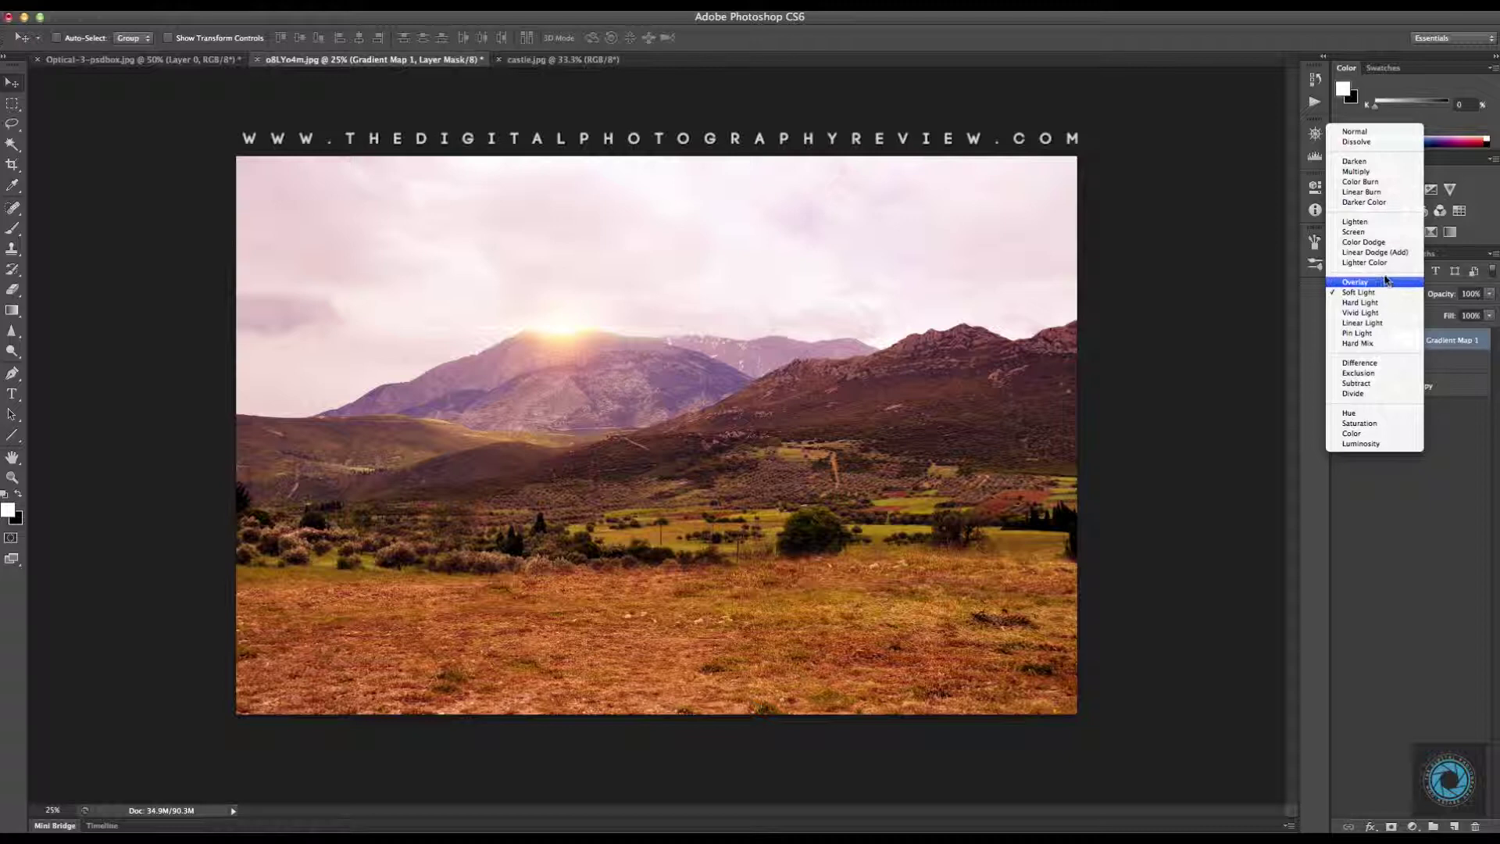
click(1387, 283)
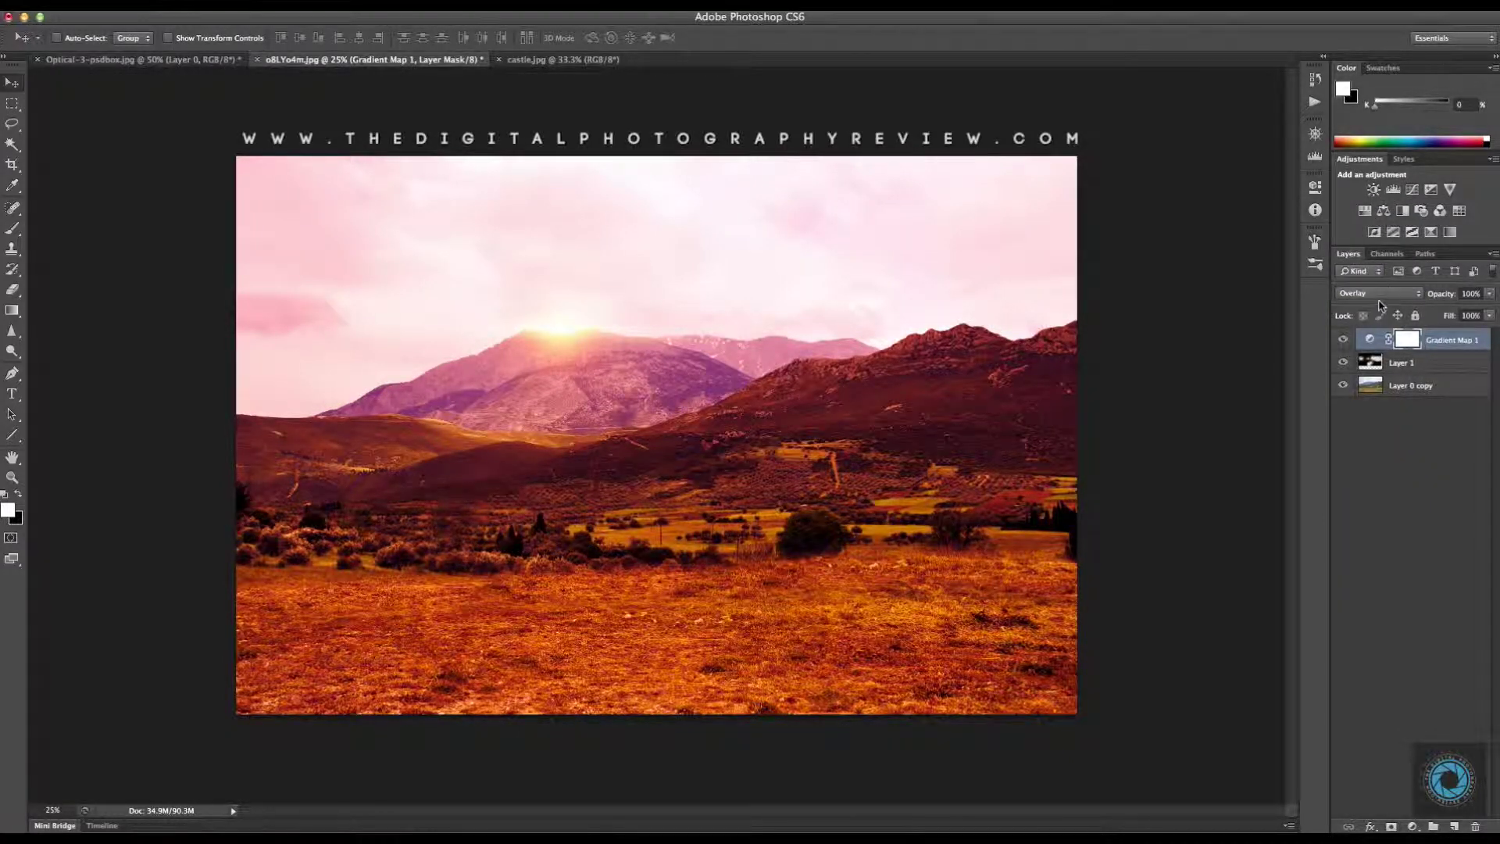
click(1379, 298)
click(1384, 303)
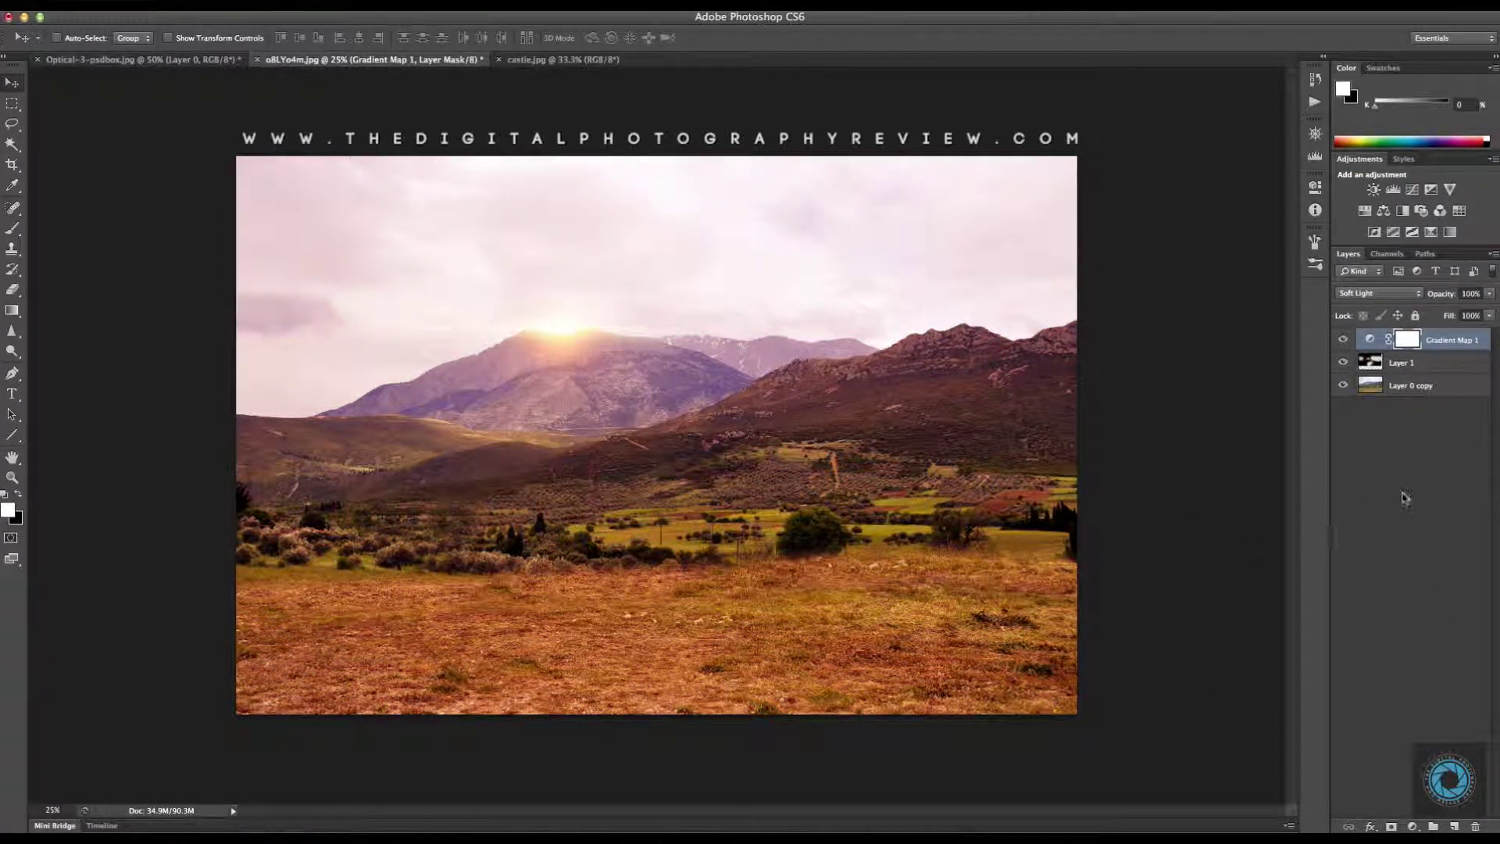
click(1430, 489)
drag(1343, 354, 1343, 362)
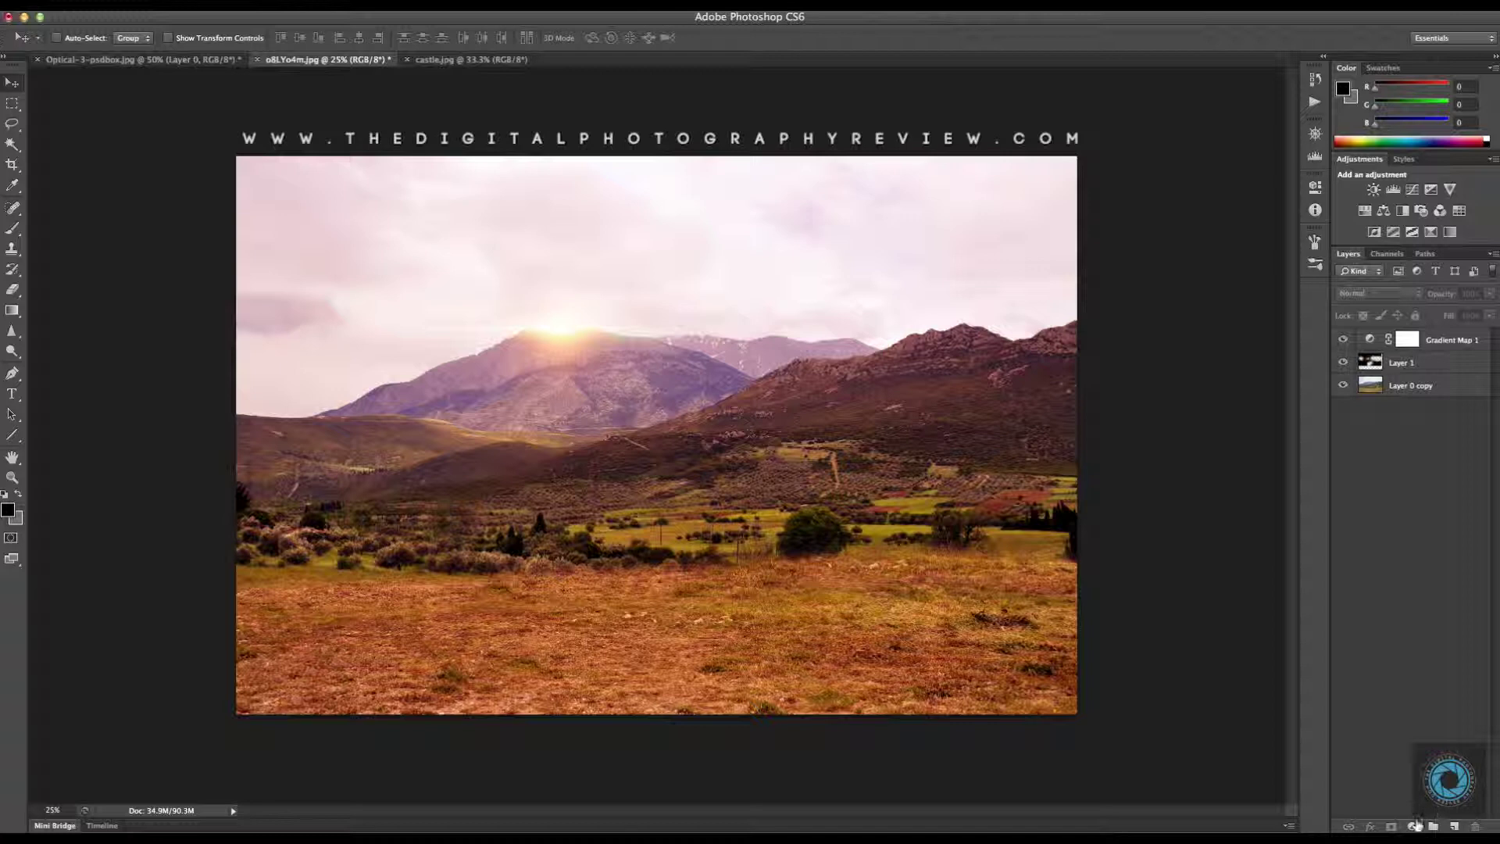
Add an Exposure adjustment layer on top of the stack and lower its exposure to -0.24.
click(1414, 827)
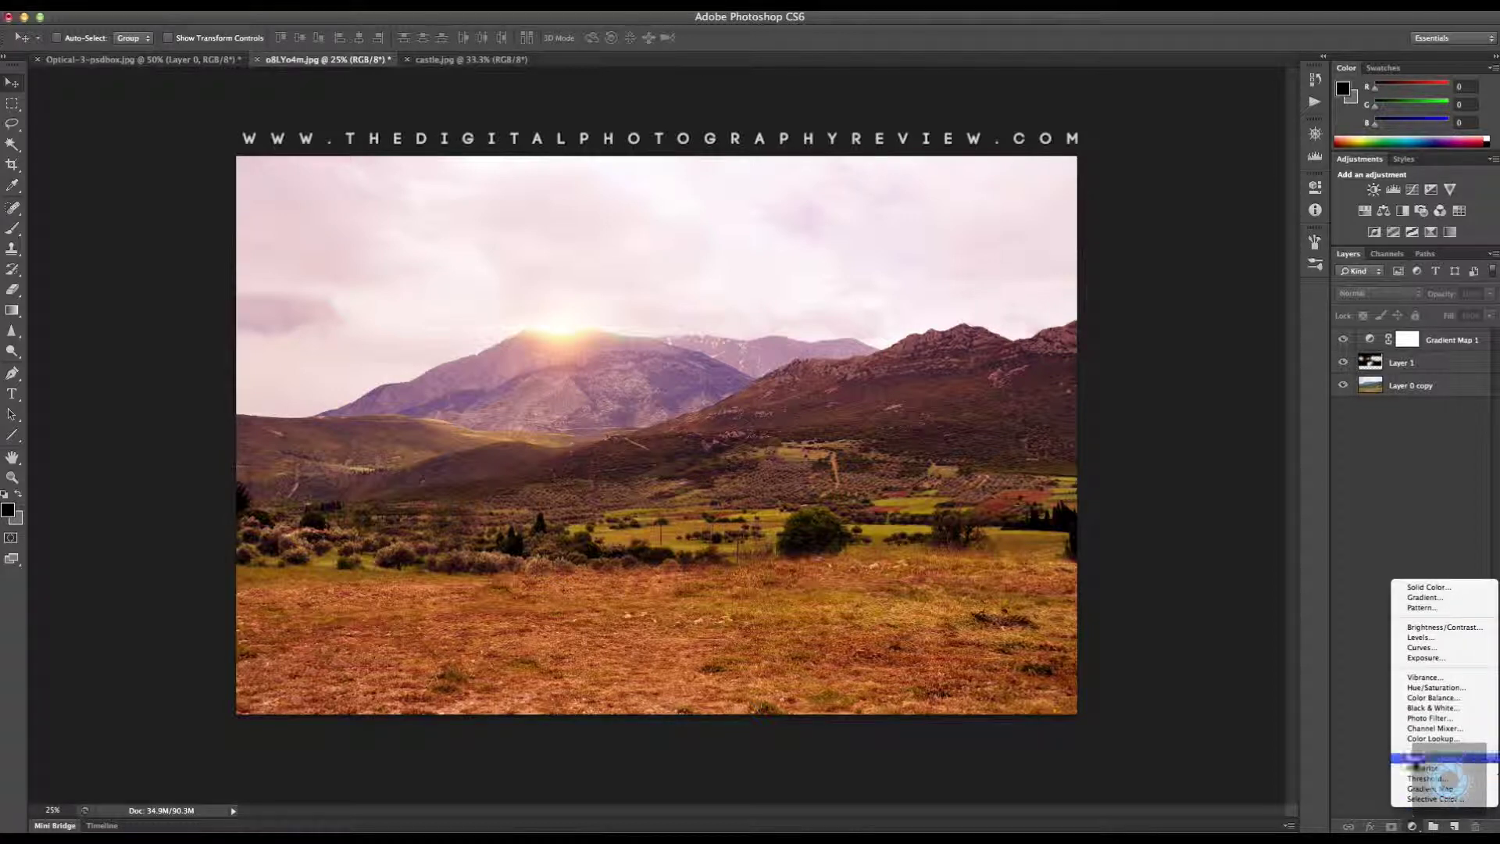
click(1459, 661)
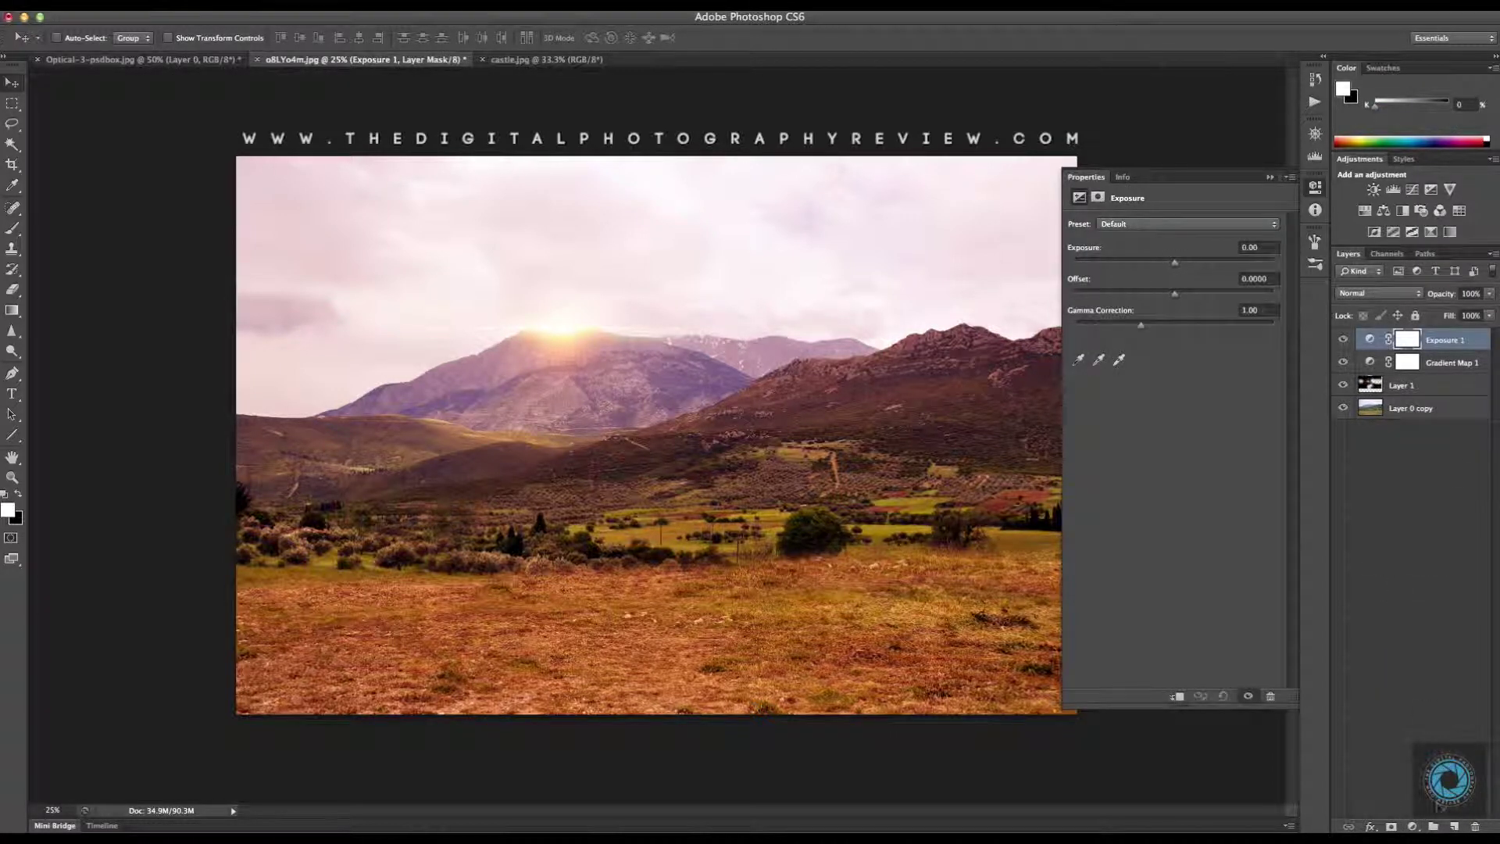
drag(1174, 262, 1170, 264)
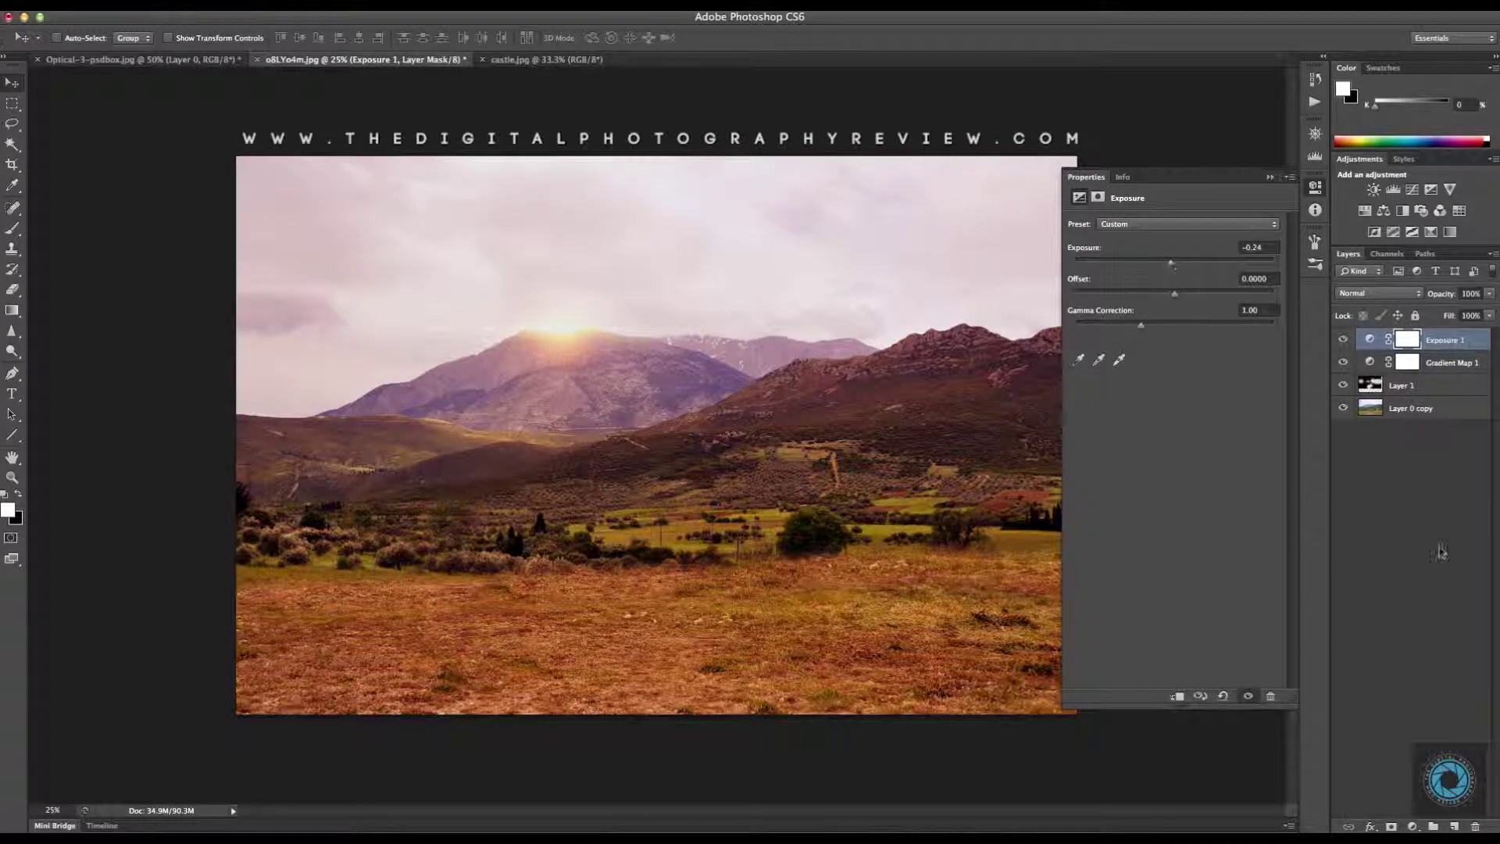
click(1270, 176)
click(1436, 625)
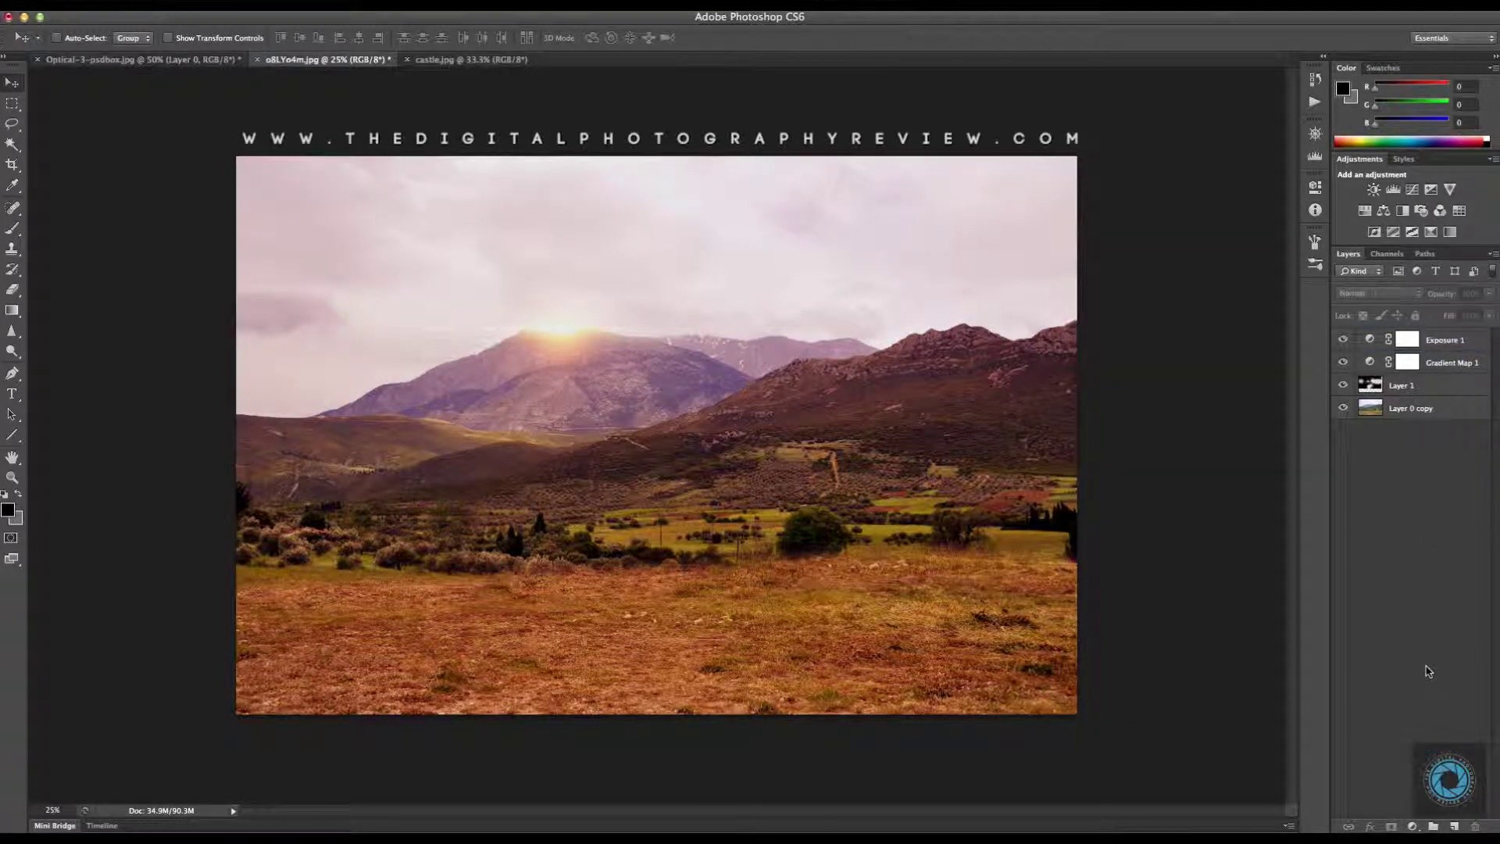
Add a Curves adjustment layer and shape its RGB curve with points at 63 to 52, 221 to 224, and 141 to 132.
click(1414, 827)
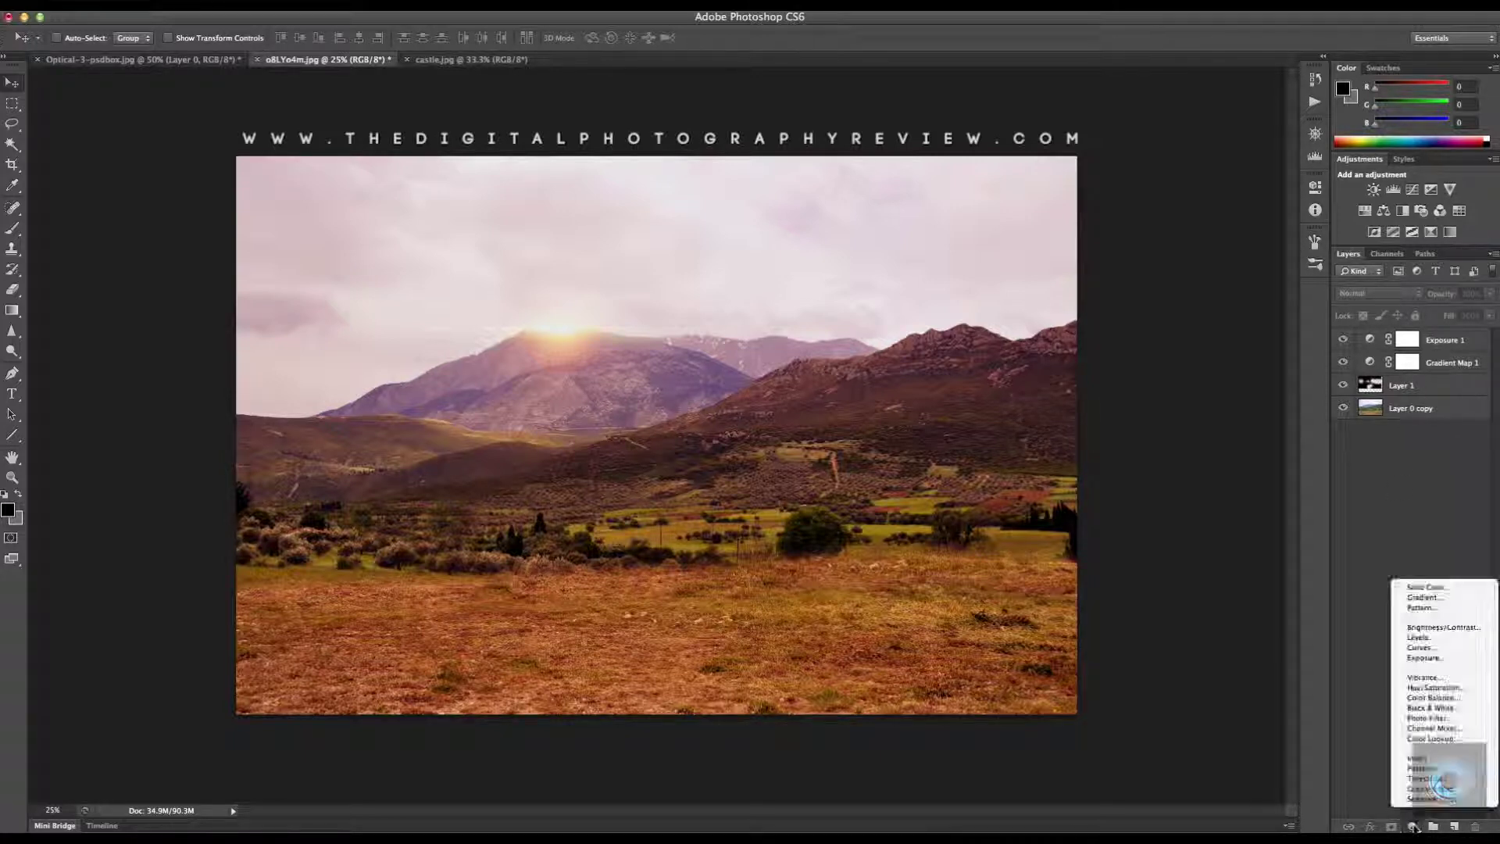
click(1459, 655)
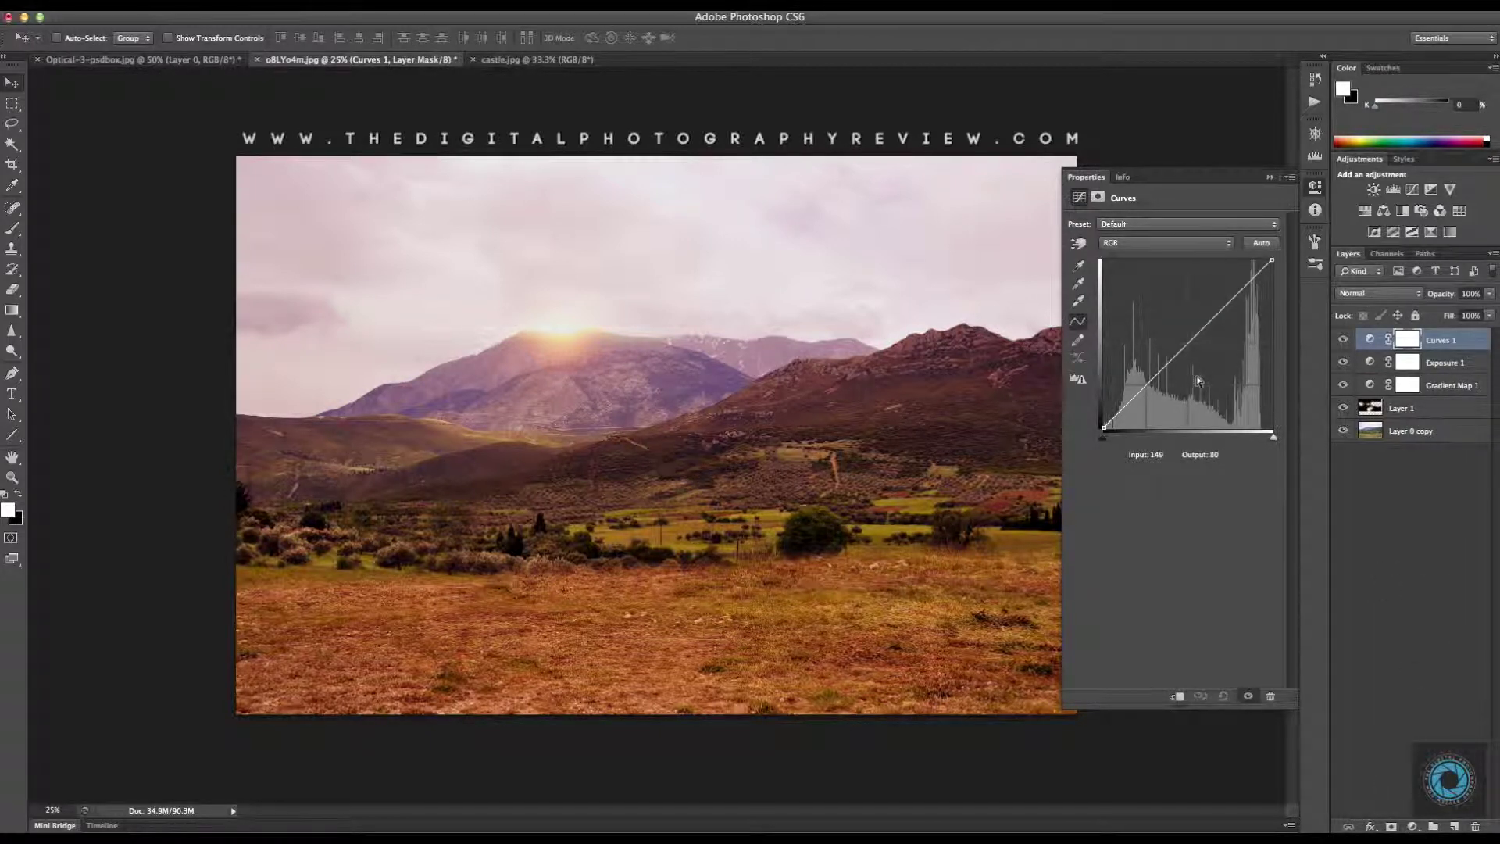
drag(1144, 388, 1146, 394)
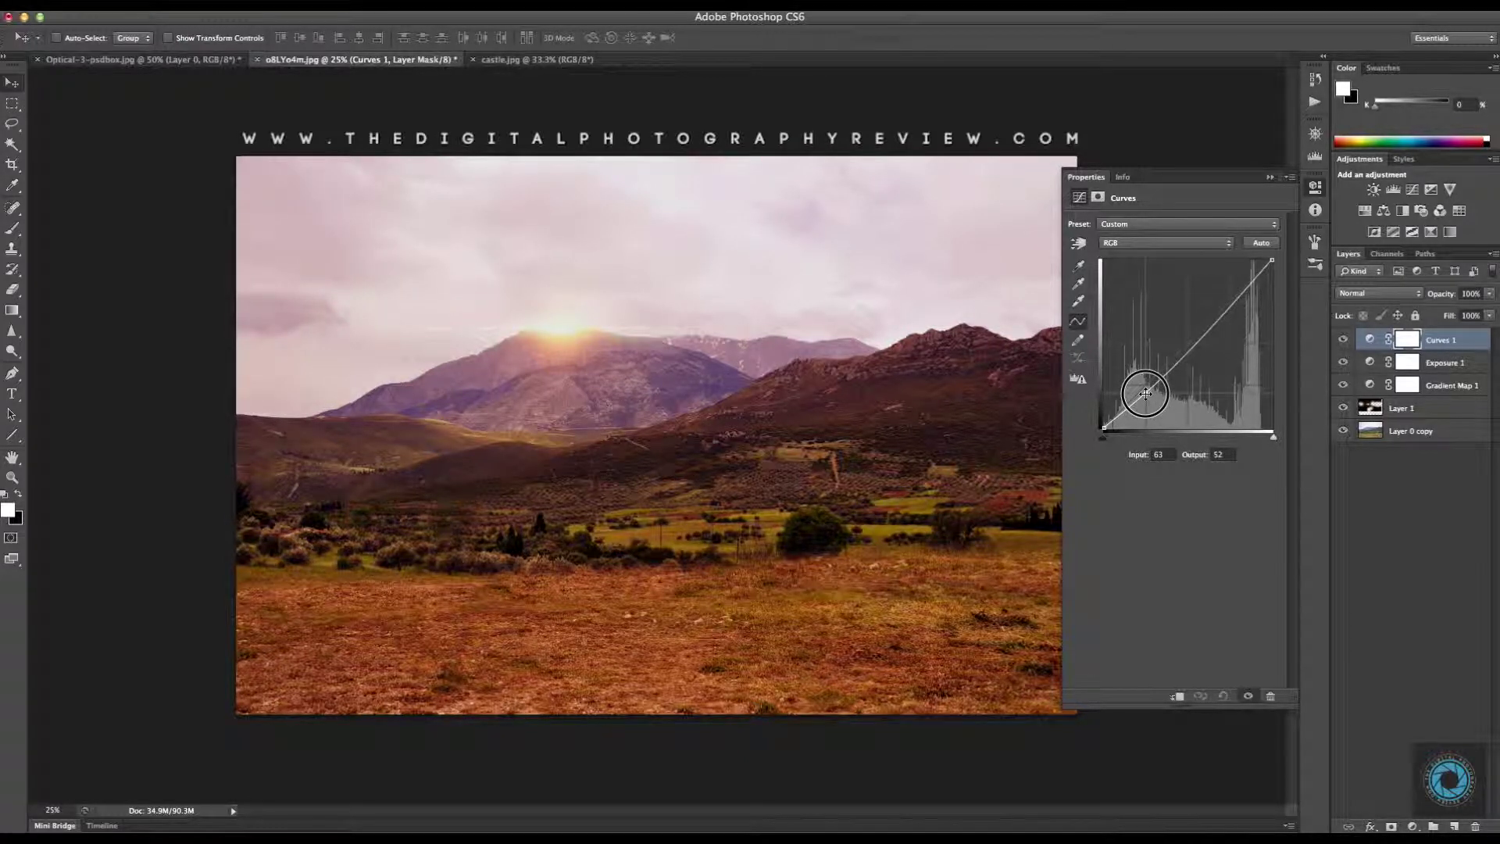
click(1249, 280)
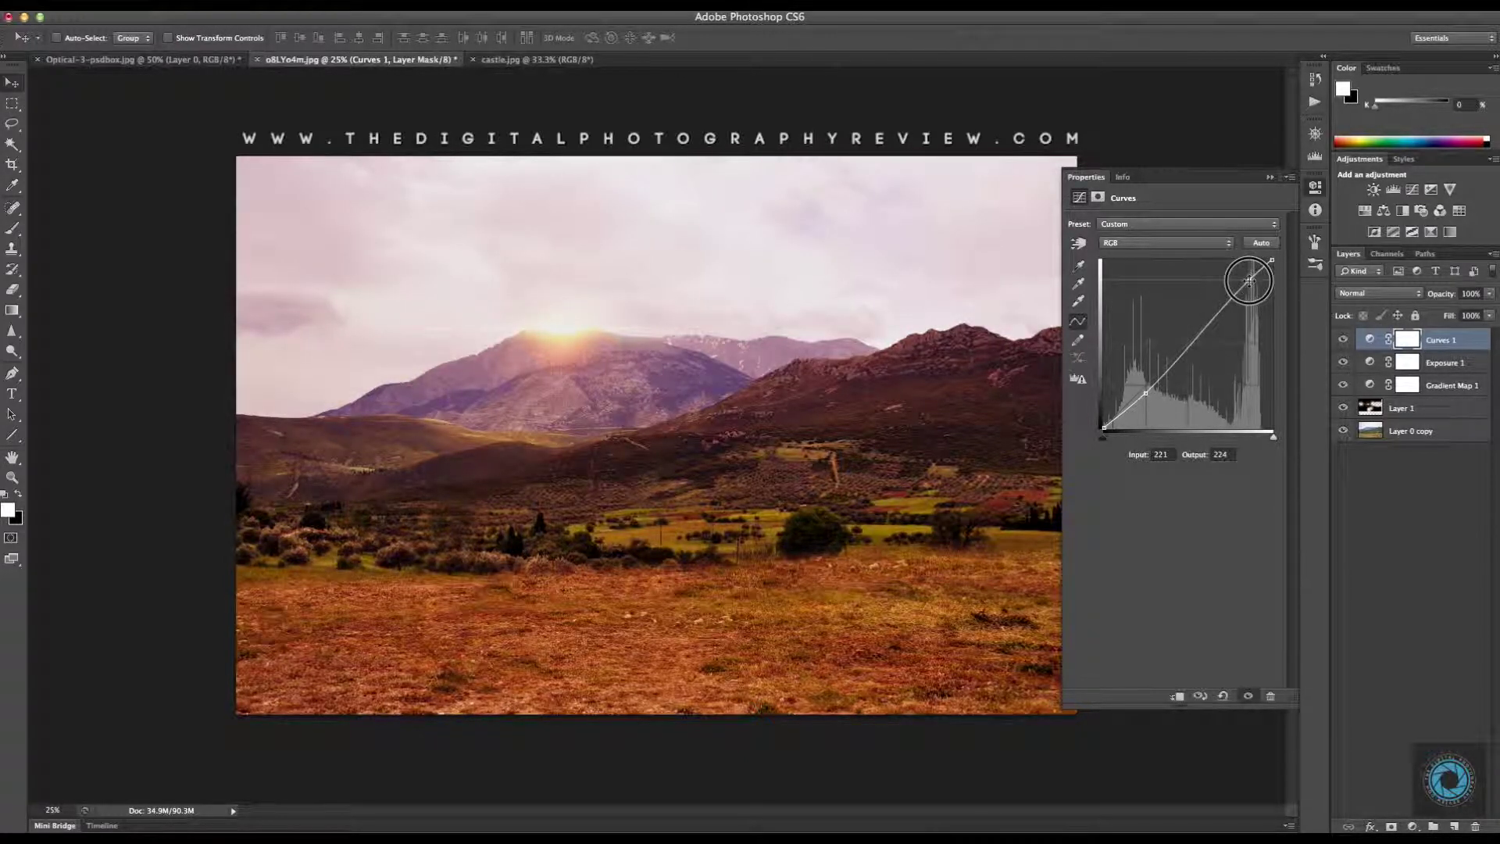
click(1195, 341)
drag(1196, 341, 1197, 340)
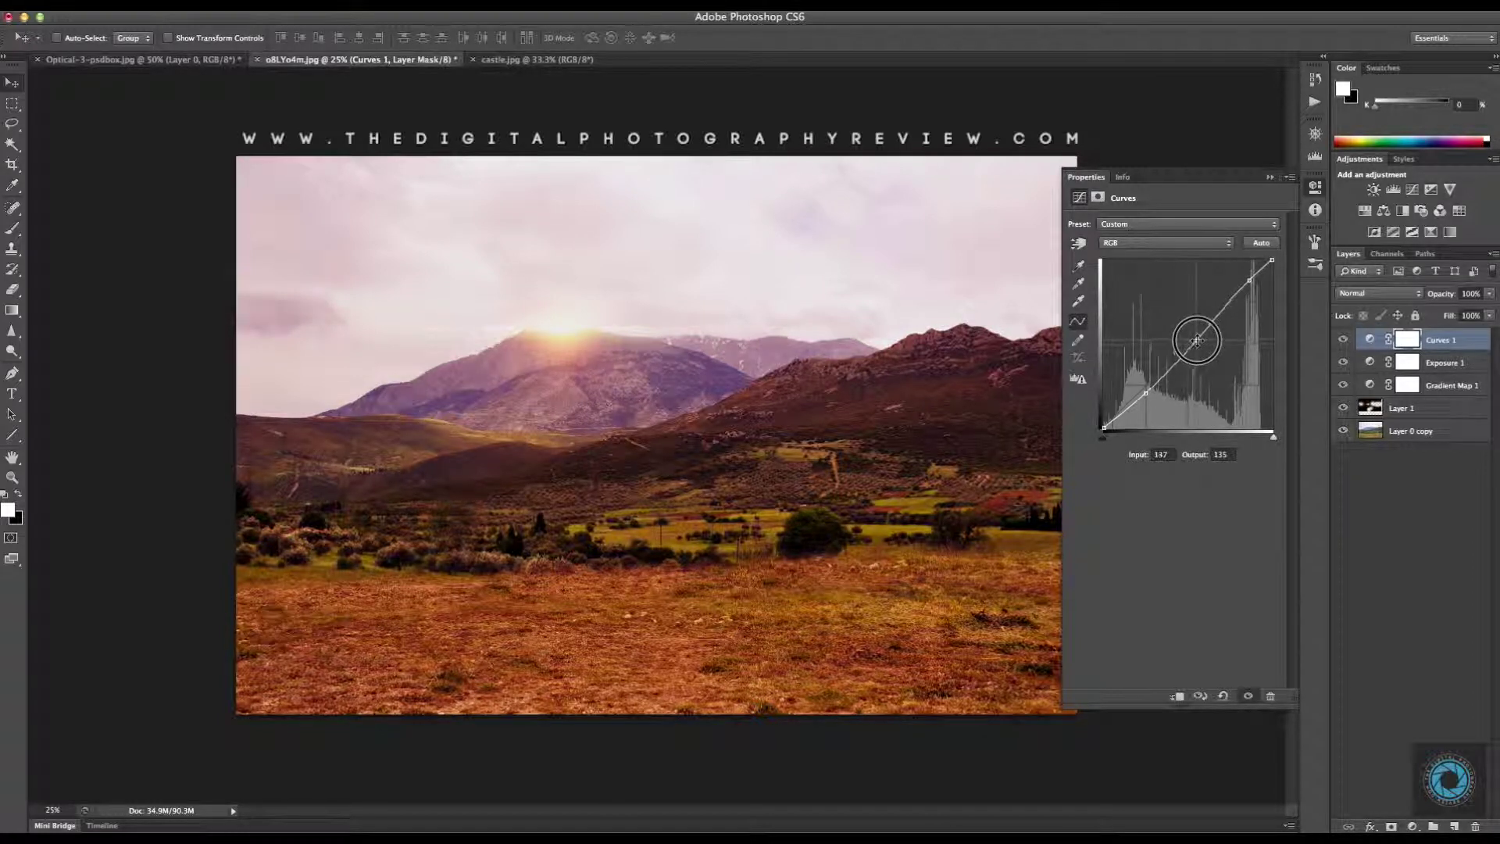
In the Curves layer's Blue channel, pull the highlights to input 210, output 204, and fine-tune a point in the shadows.
click(1180, 244)
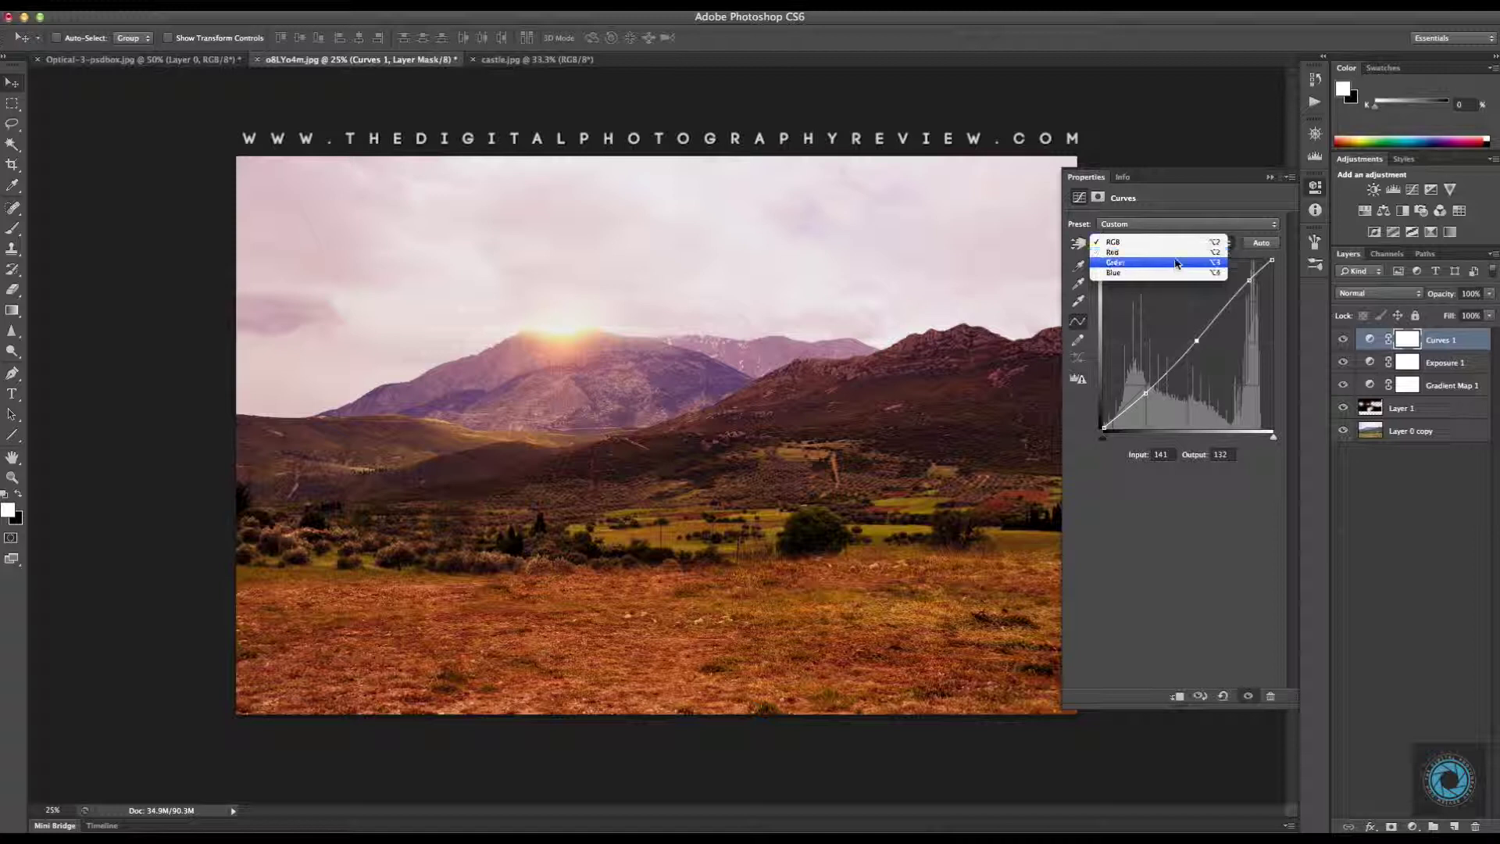
click(1176, 275)
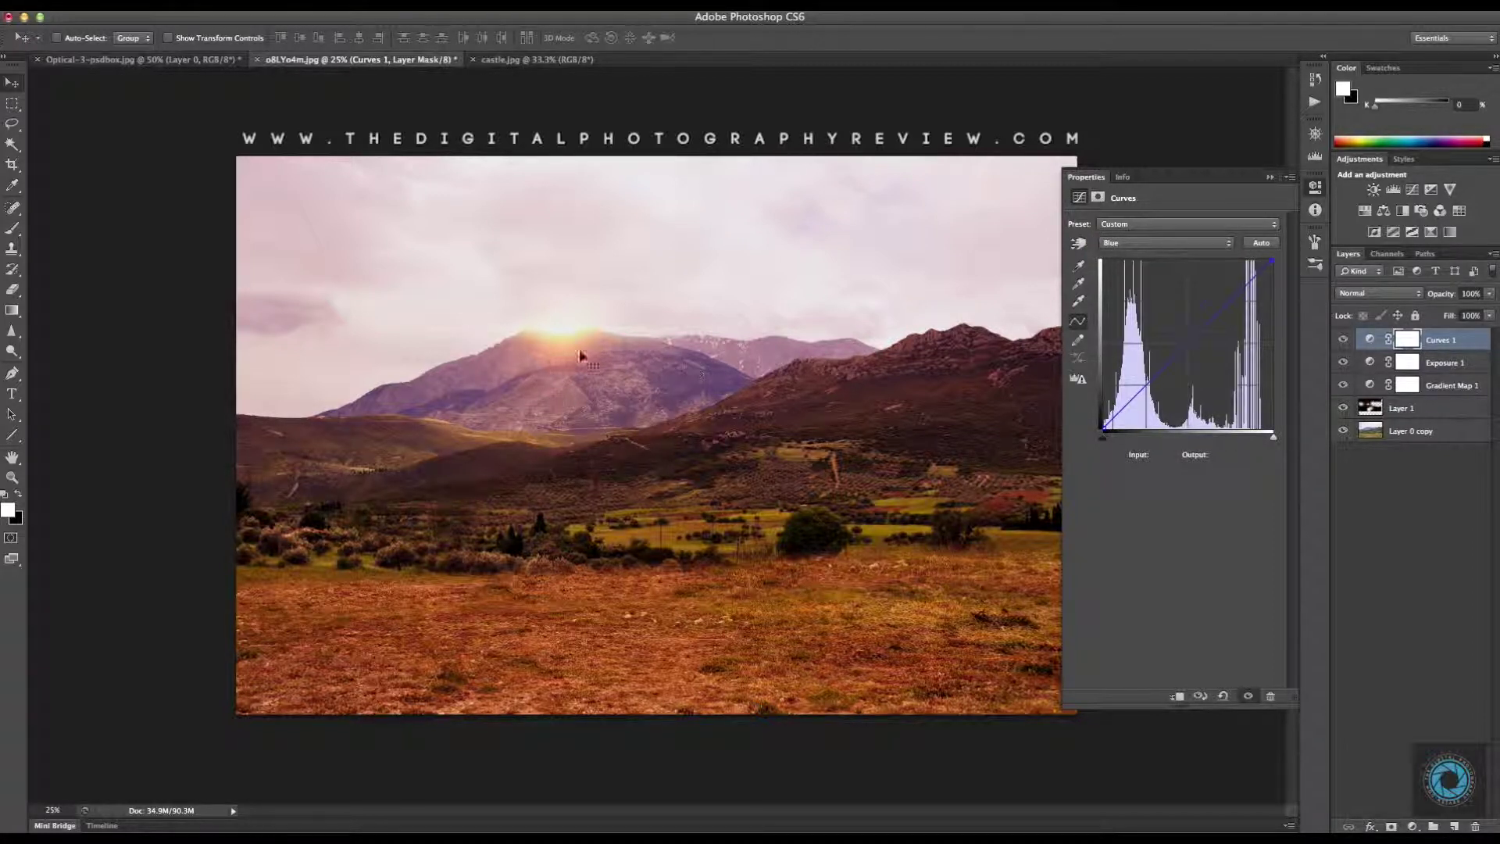
click(1243, 294)
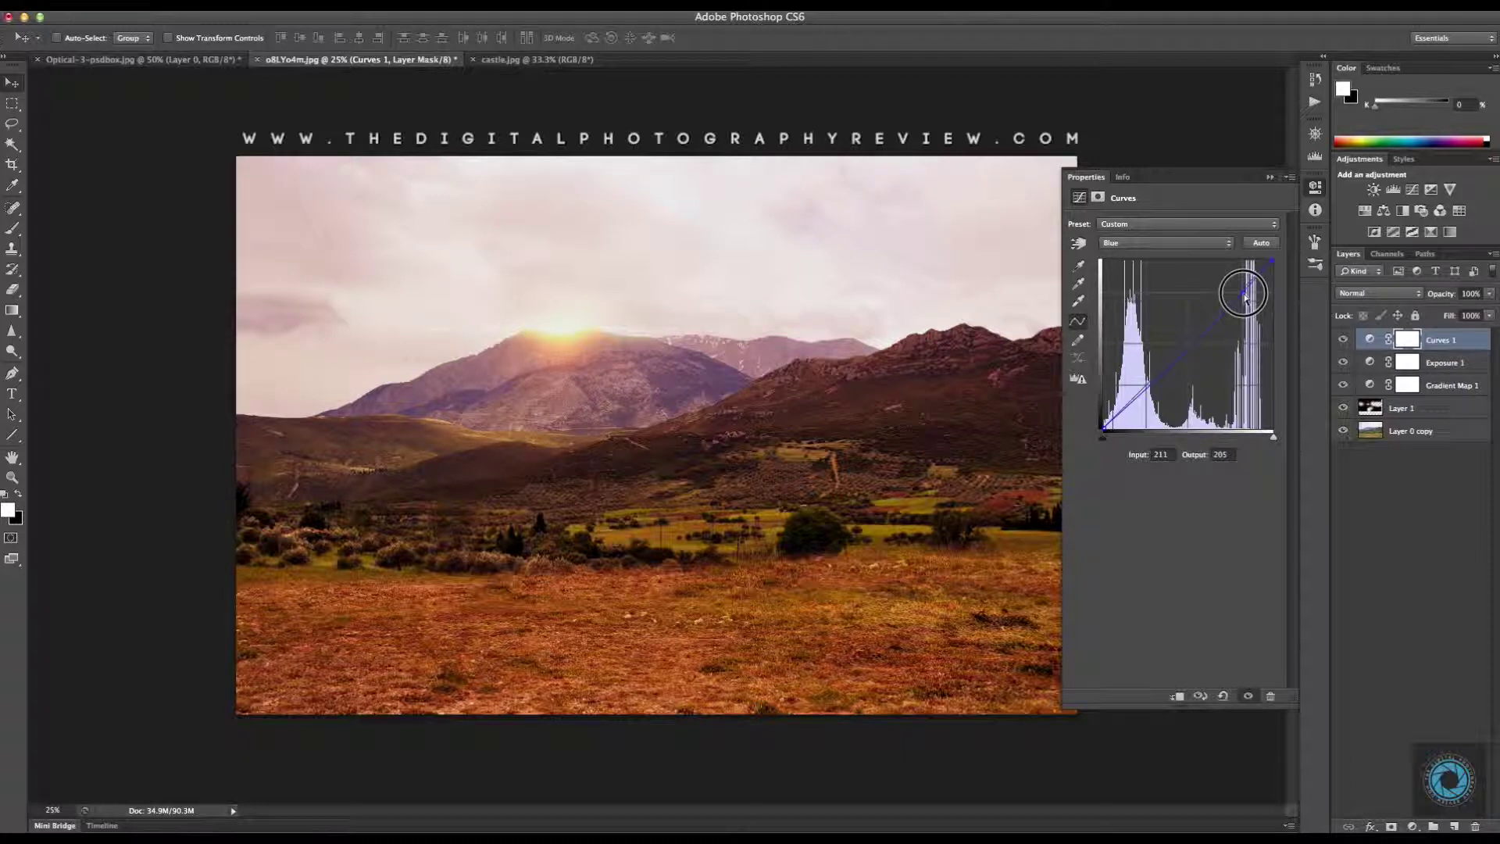
click(1159, 381)
drag(1160, 381, 1161, 380)
click(1243, 293)
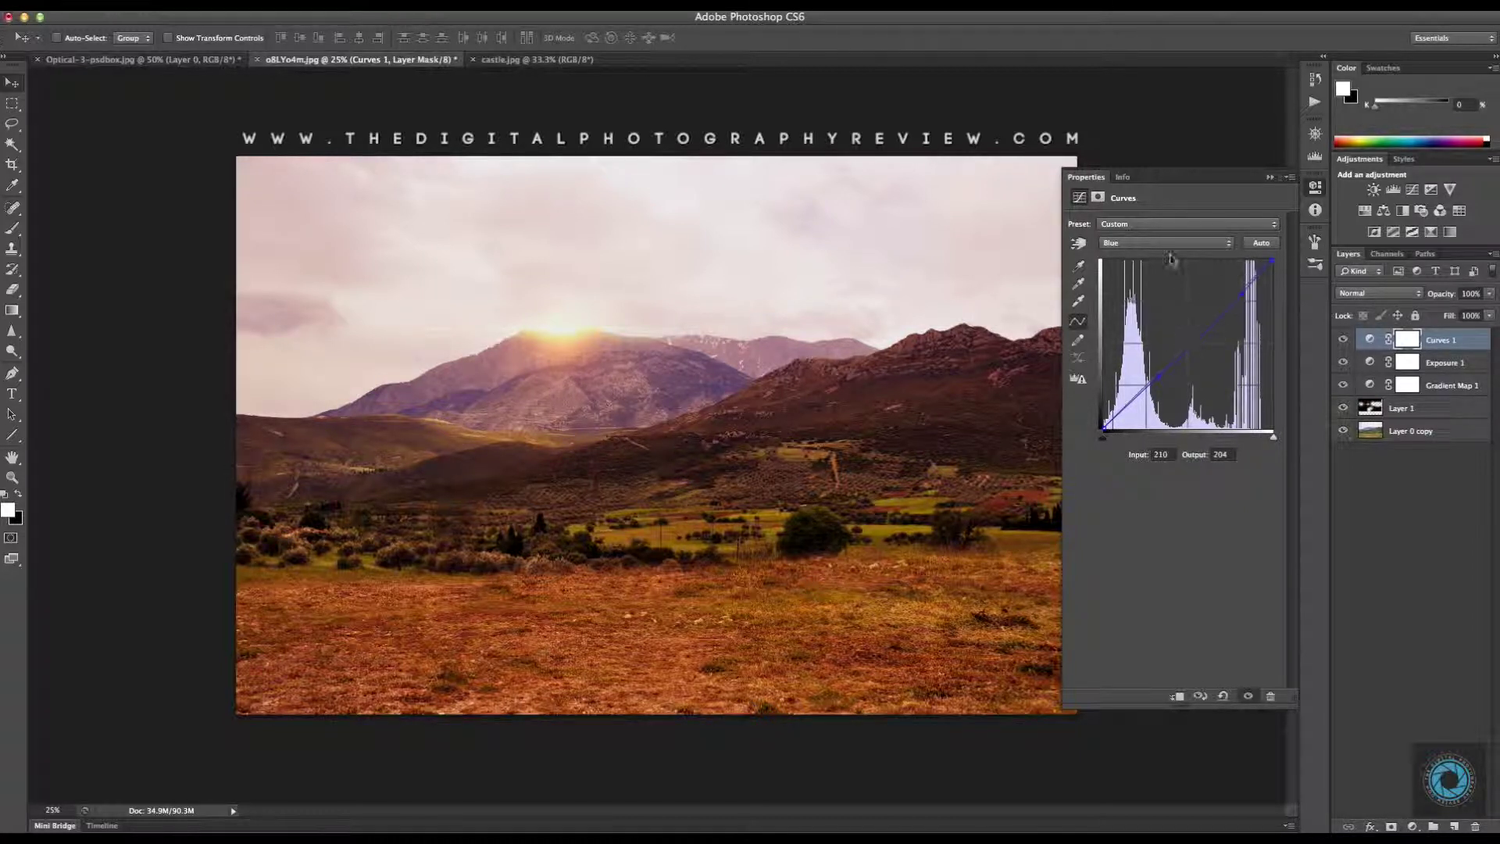
In the Curves layer's Red channel, move the white point slightly inward to strengthen the reds, and deselect the layer.
click(1145, 242)
click(1143, 222)
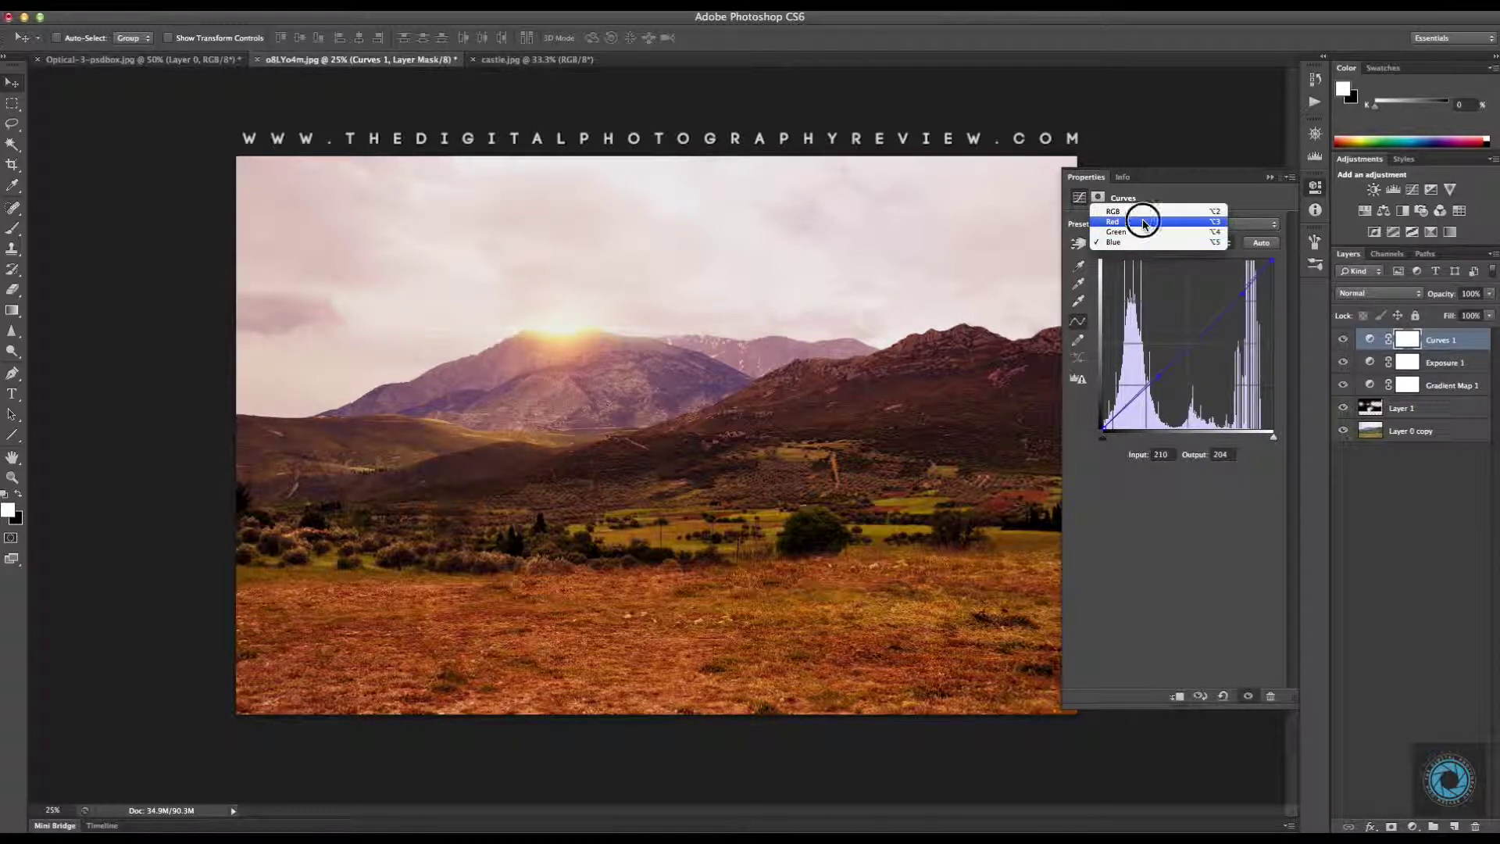
click(1273, 437)
drag(1274, 440, 1265, 440)
click(1270, 177)
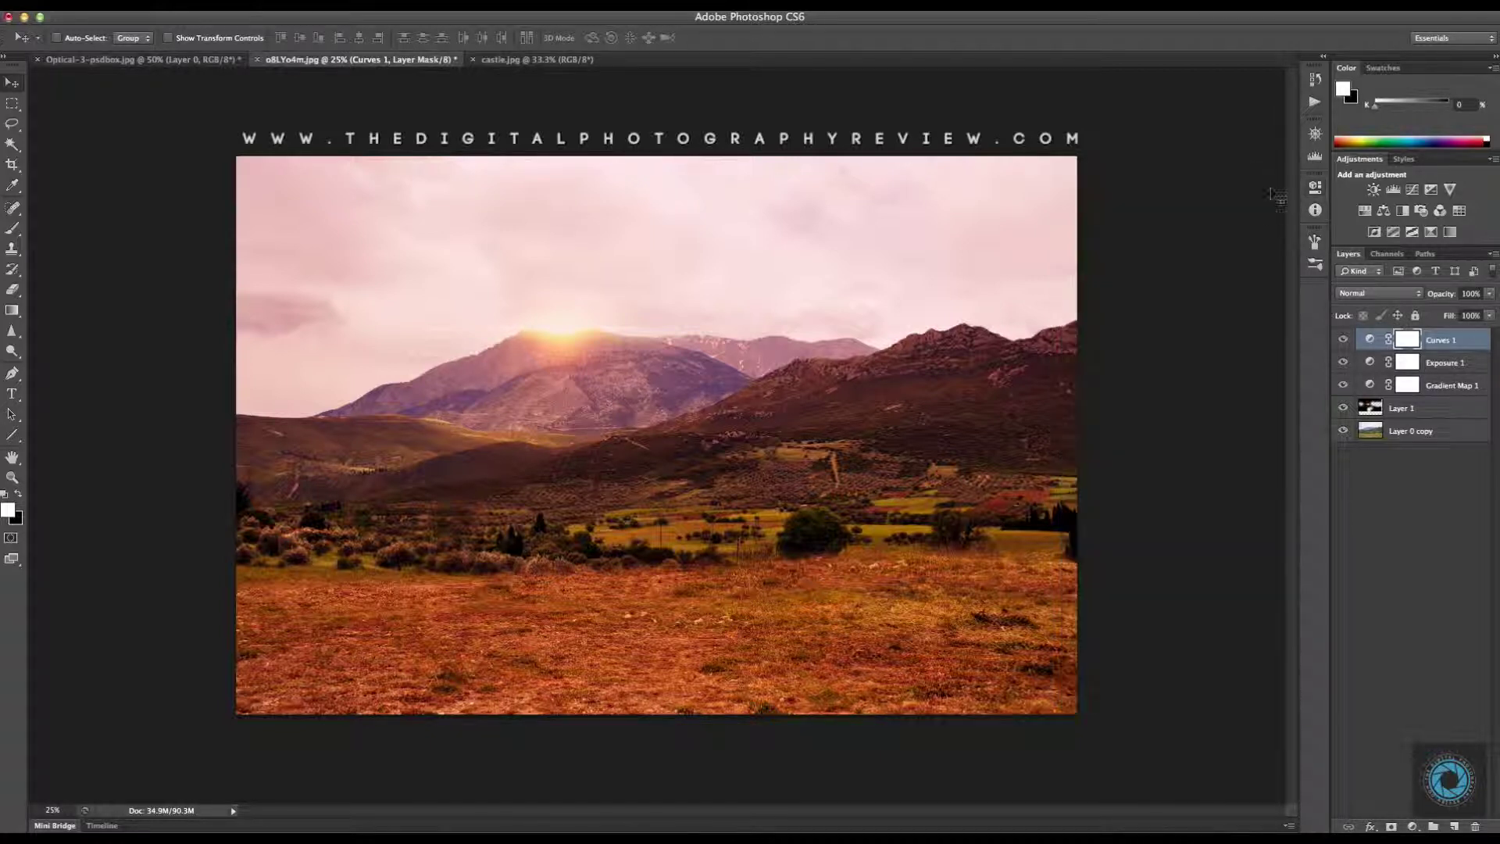
click(1384, 551)
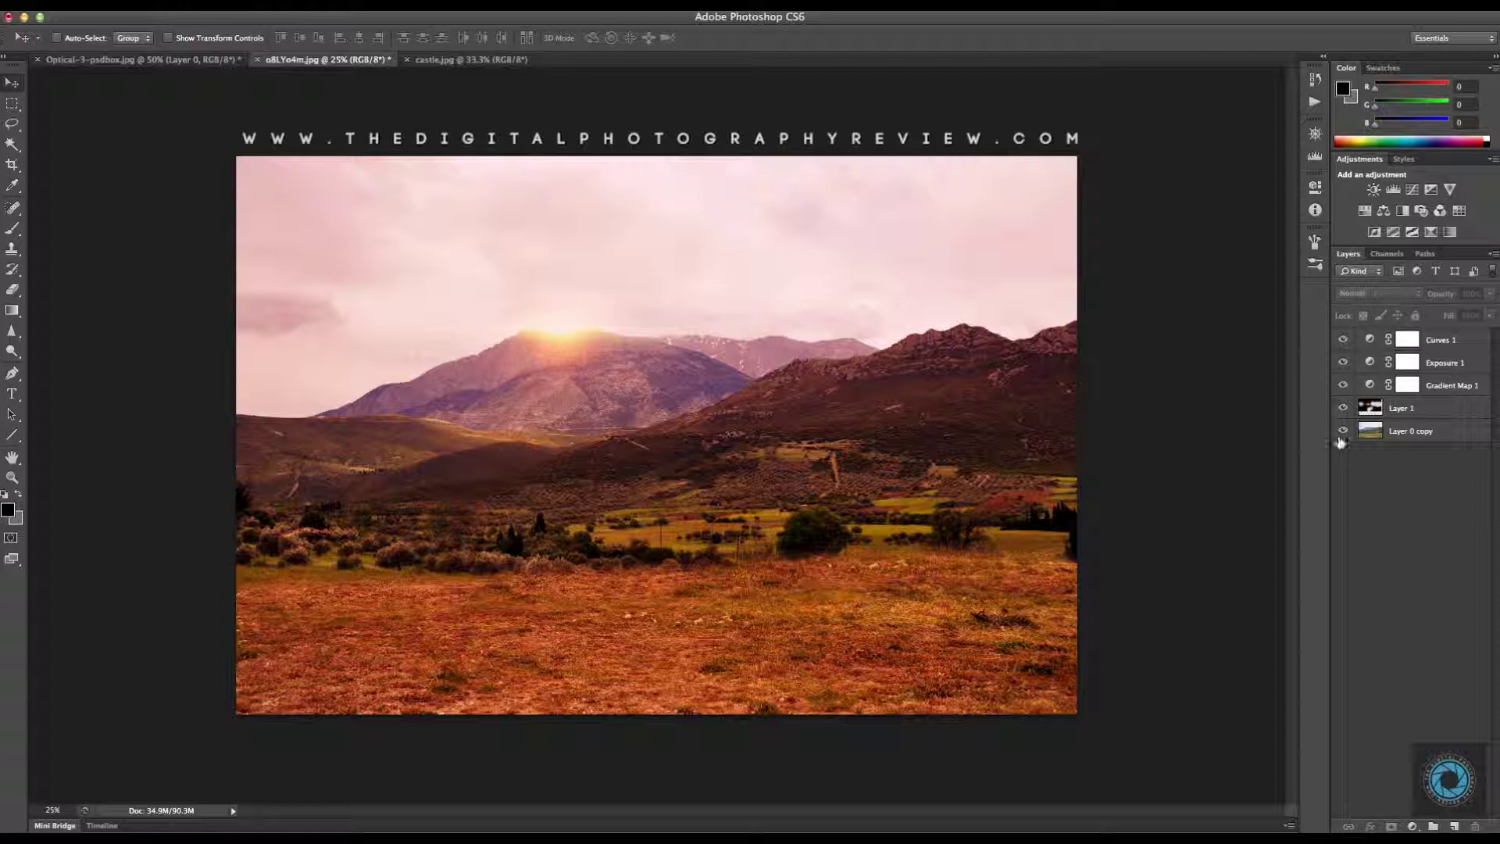
Compare before and after by hiding and reshowing the flare and all adjustment layers above the landscape.
drag(1344, 346, 1367, 494)
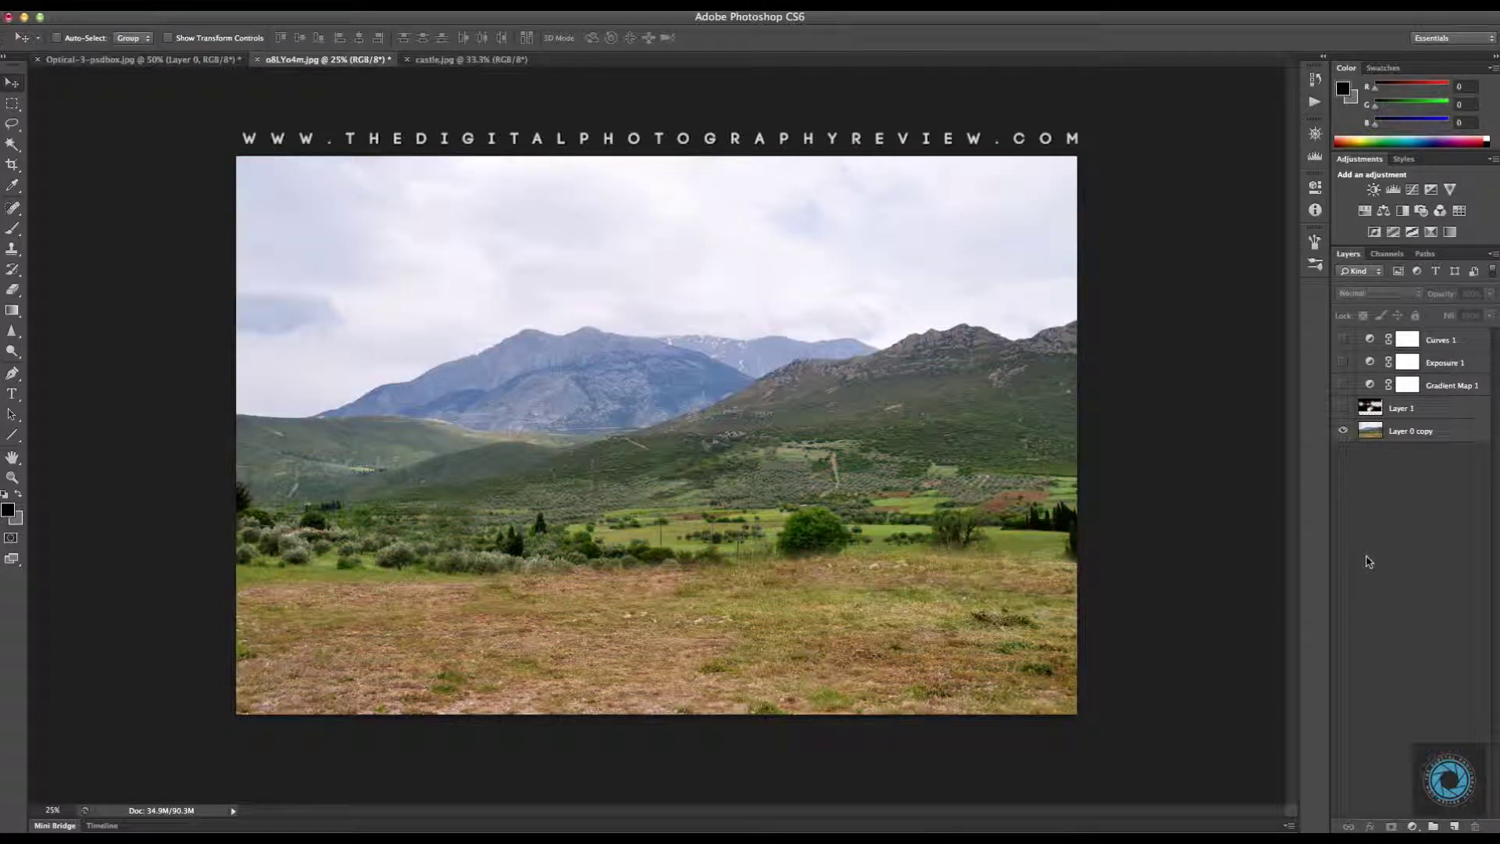
drag(1344, 341, 1366, 449)
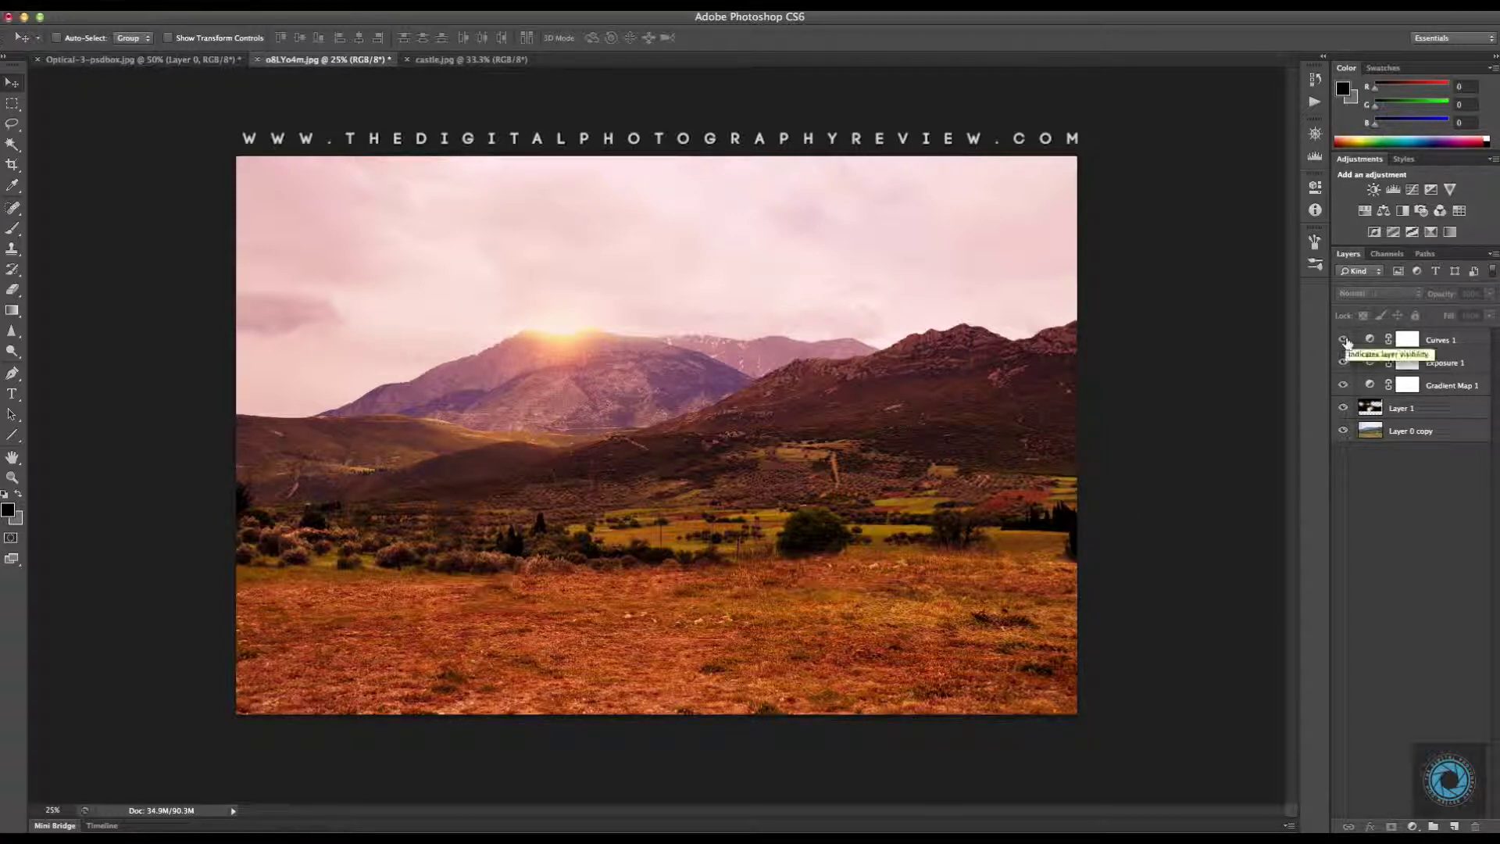
drag(1344, 340, 1359, 454)
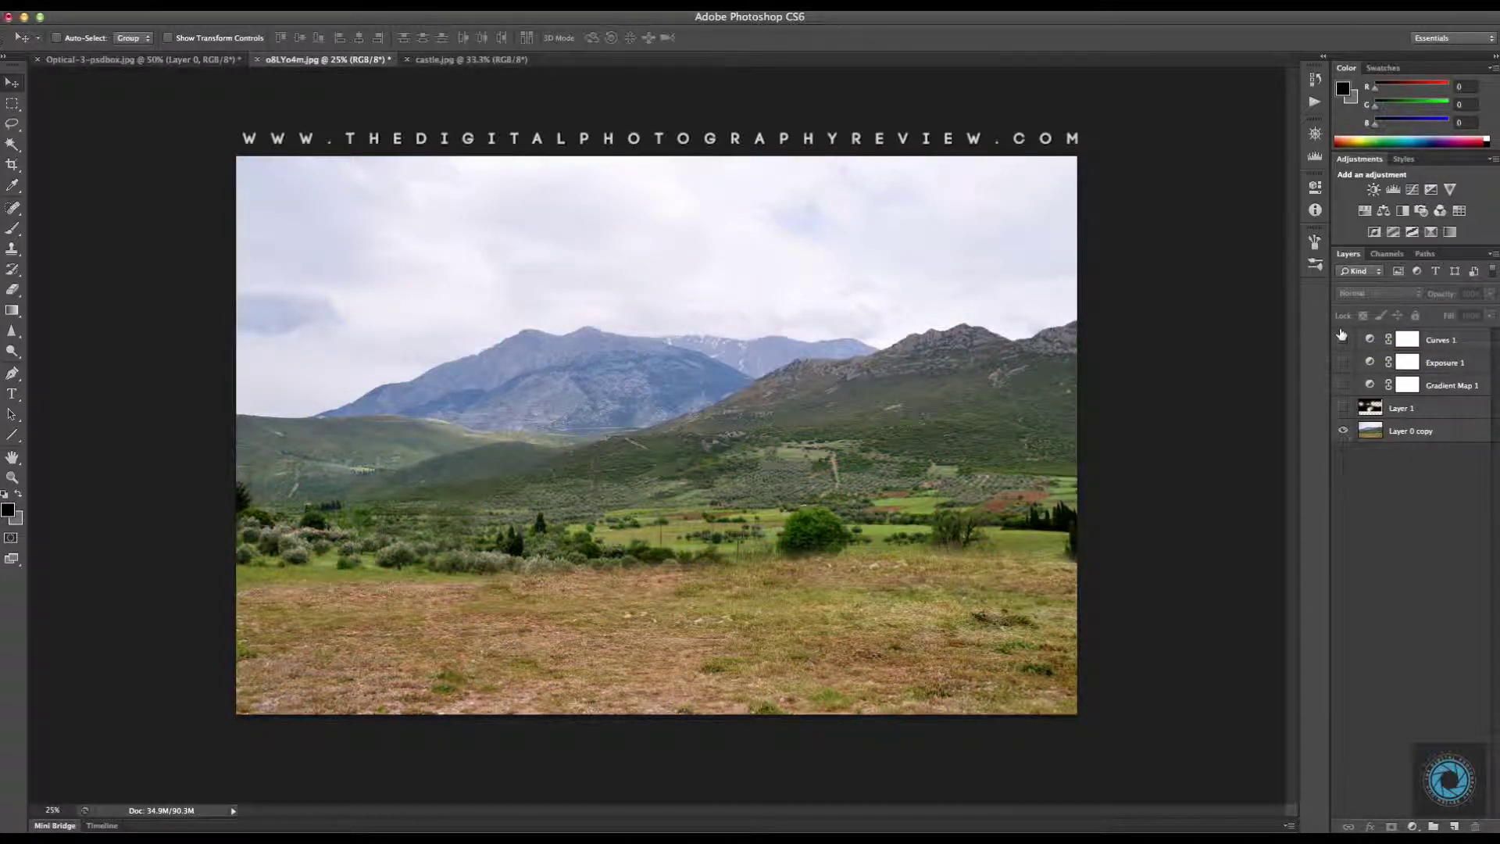
drag(1343, 338, 1344, 410)
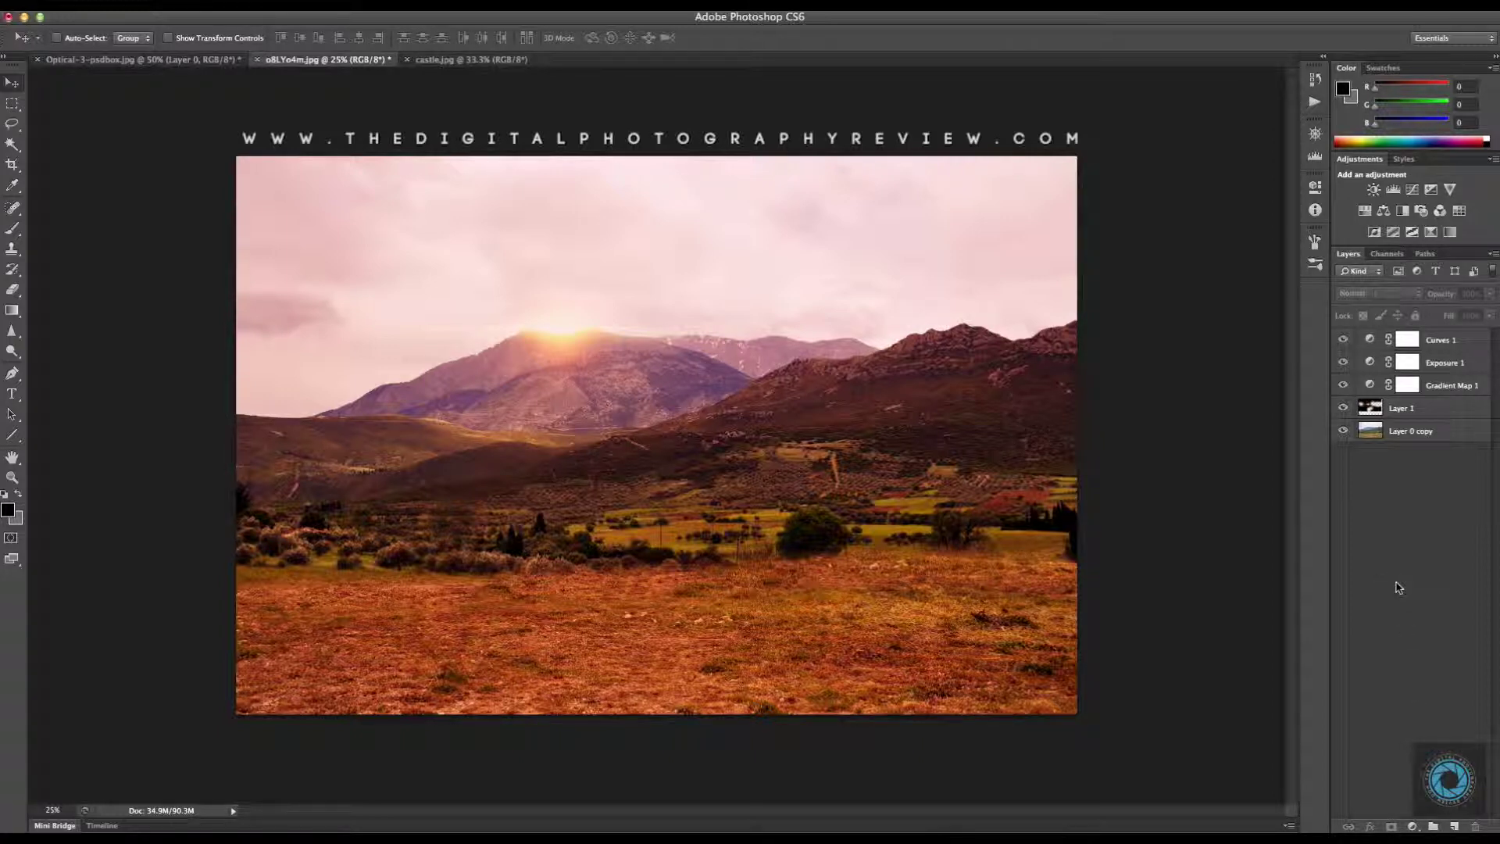